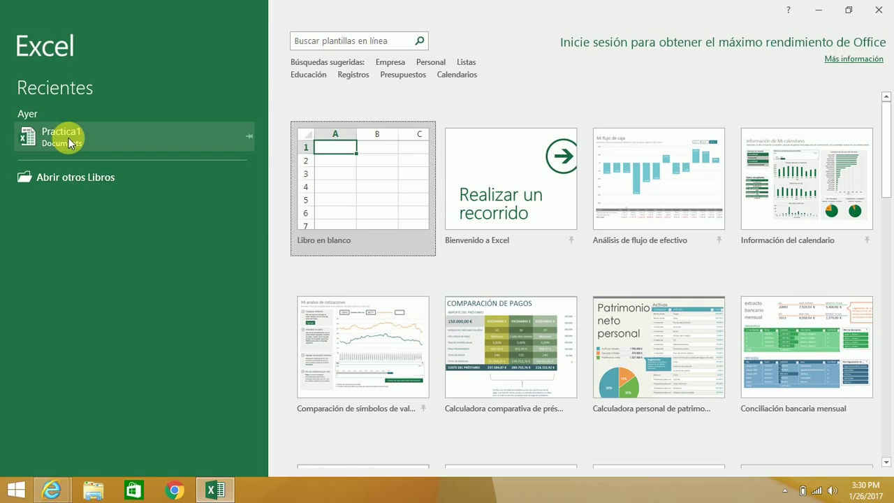
Open Practica1 from the Recientes list on the Excel start screen
click(69, 137)
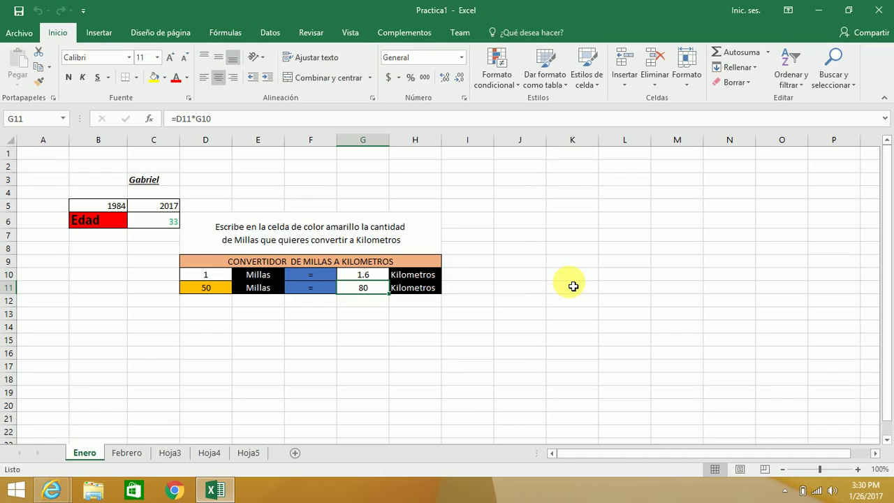
On the Febrero sheet, enter the heading NOMBRE DEL ESTUDIANTE in A1
click(129, 455)
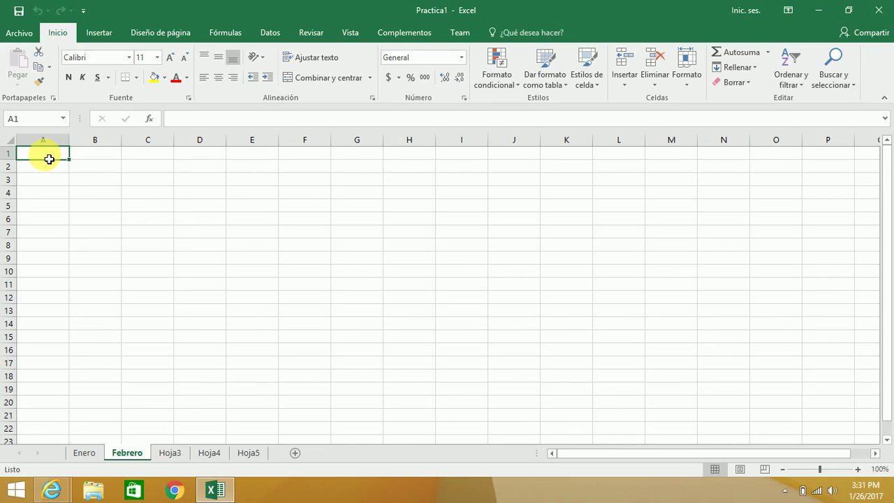
text(NOMBRE)
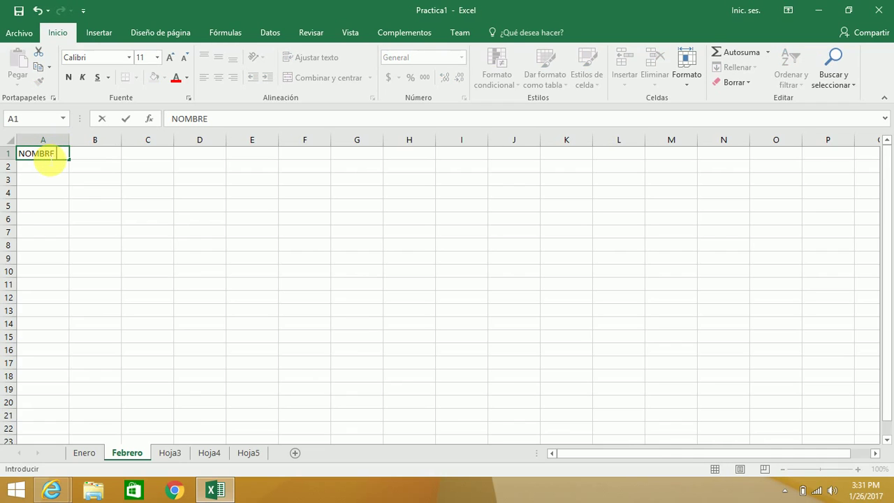
text( DEL ESTUDIA)
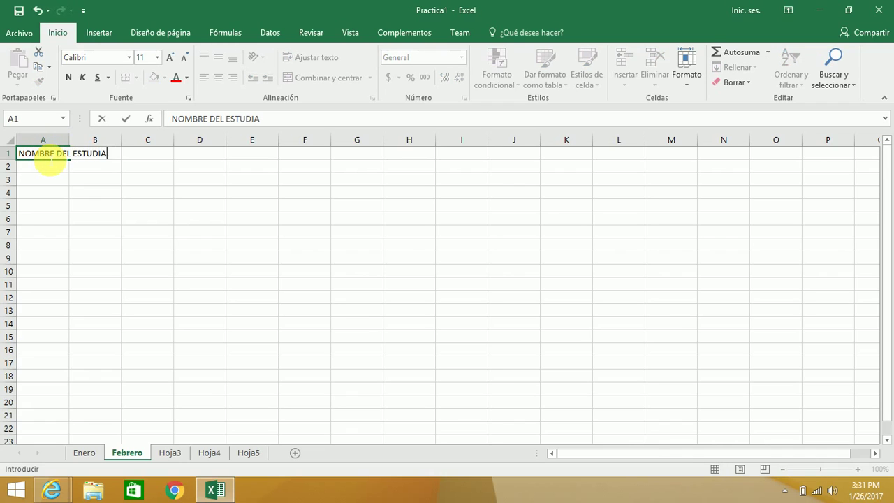
text(NTE)
key(Return)
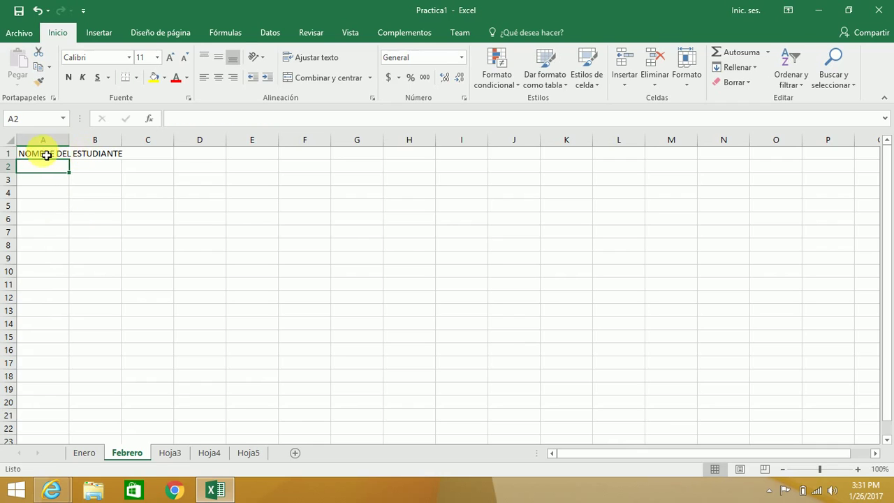
Autofit column A to the heading, then confirm its width at 23.29
click(60, 157)
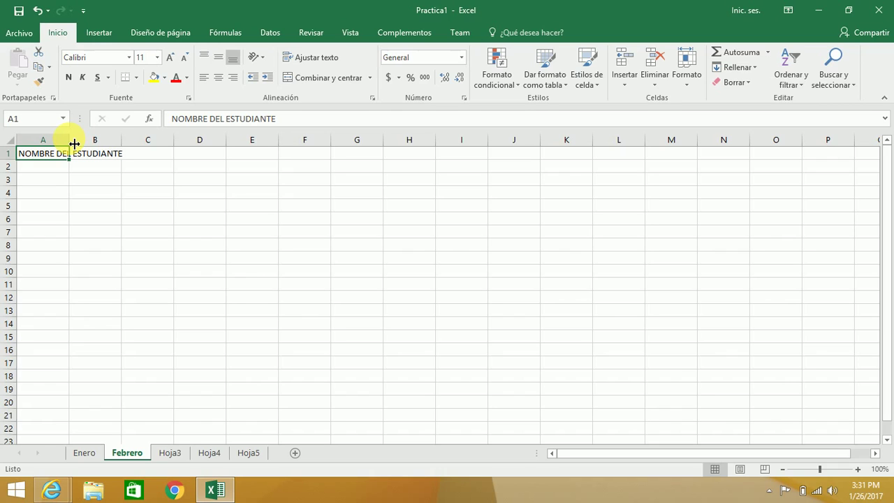
double_click(69, 140)
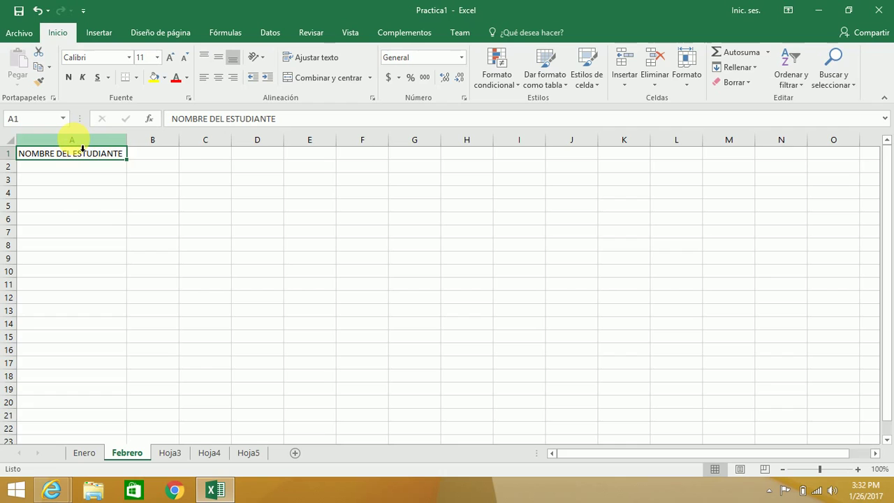
right_click(75, 139)
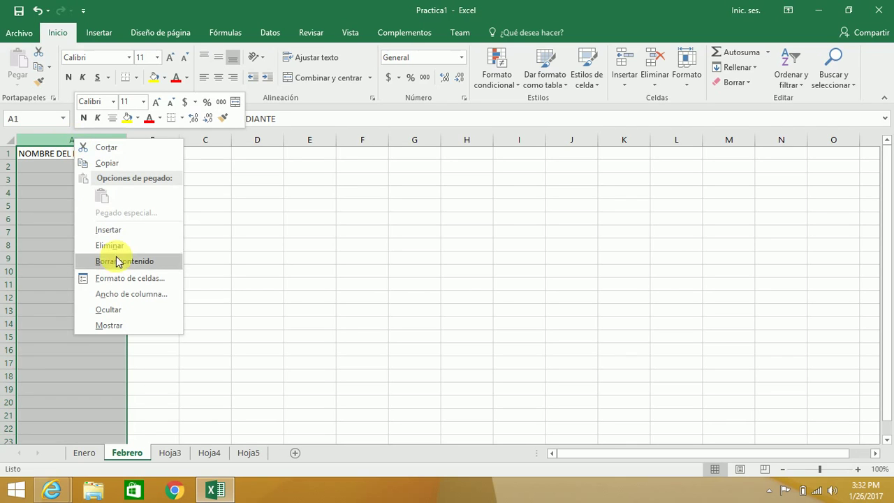
click(133, 296)
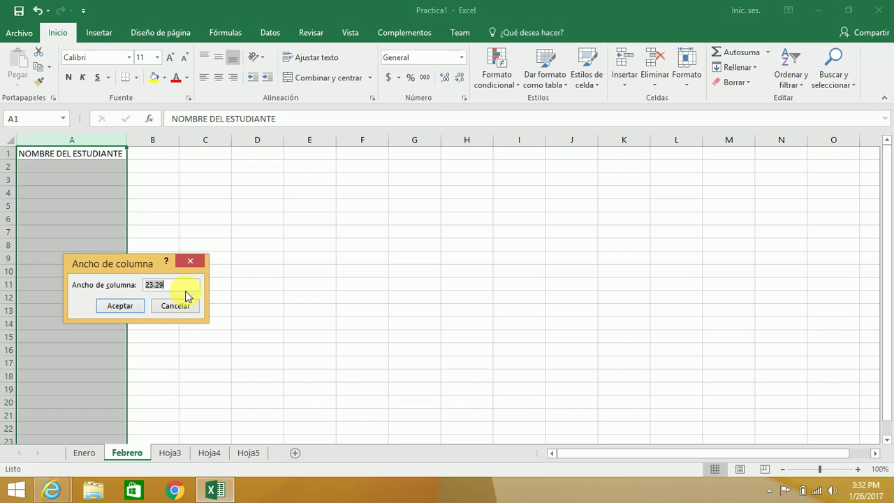
click(122, 306)
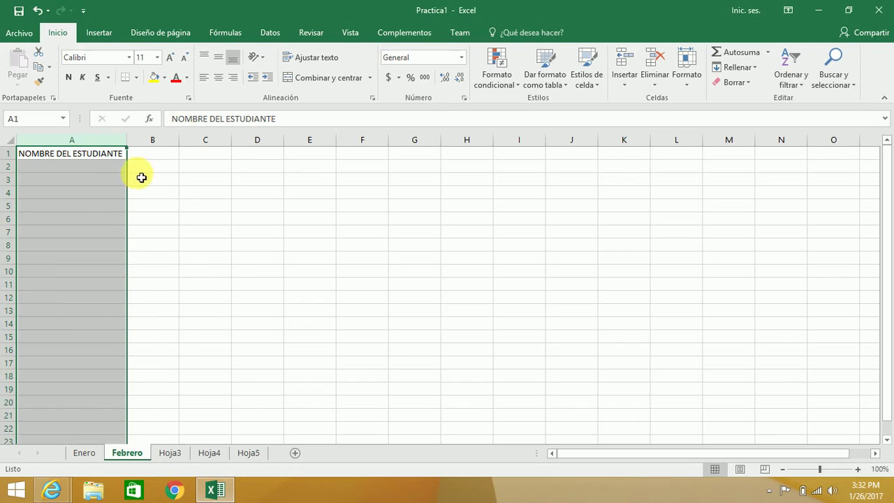
Enter 1 in B1 and the formula =B1+1 in C1
click(155, 154)
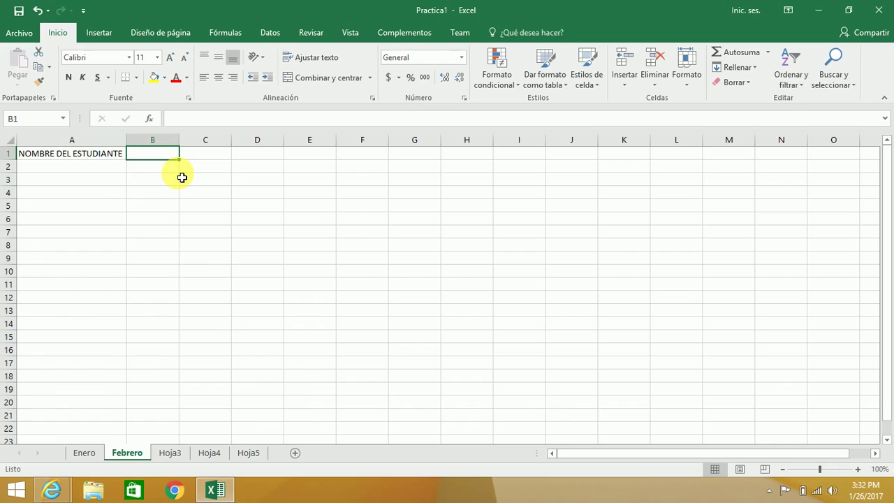
text(1)
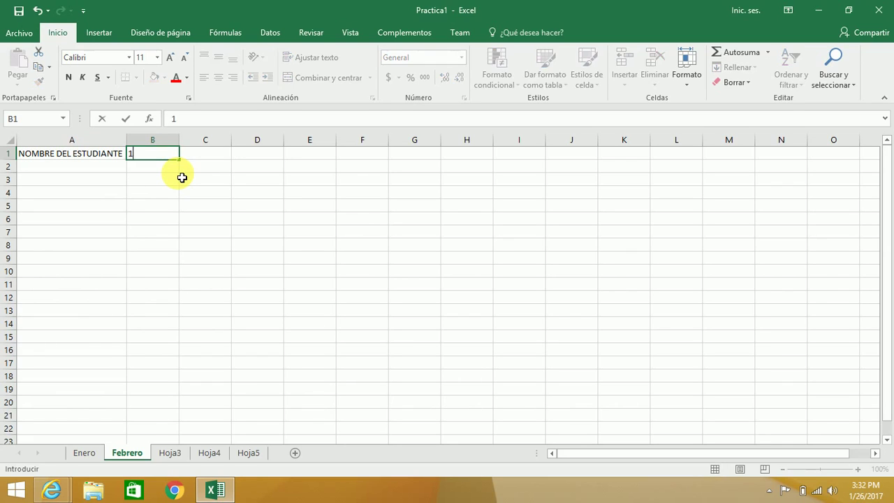
key(Tab)
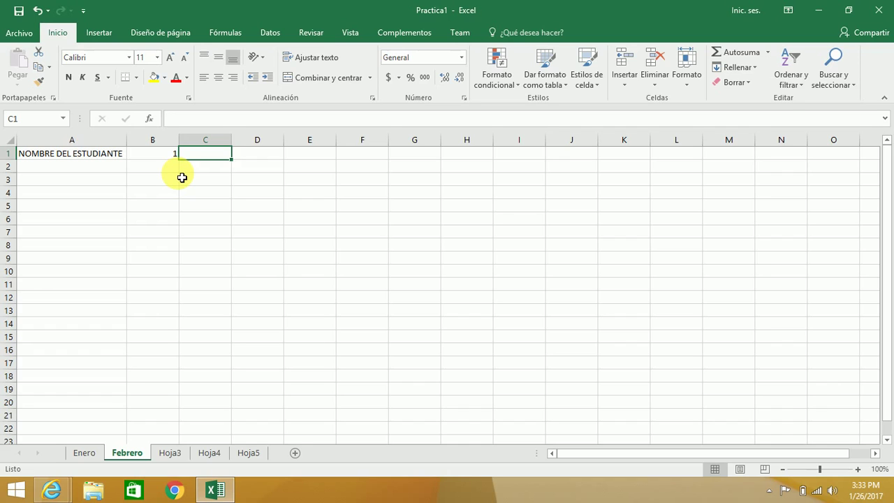
text(=)
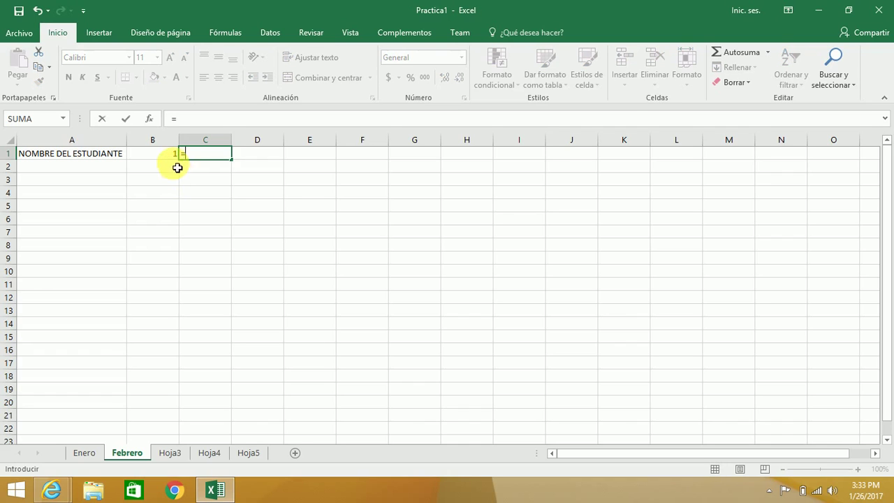
click(168, 159)
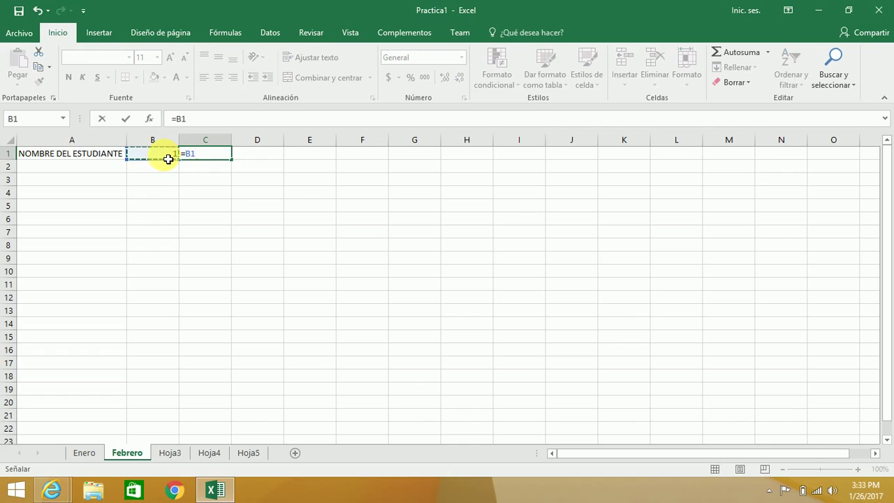
text(+)
text(1)
key(Return)
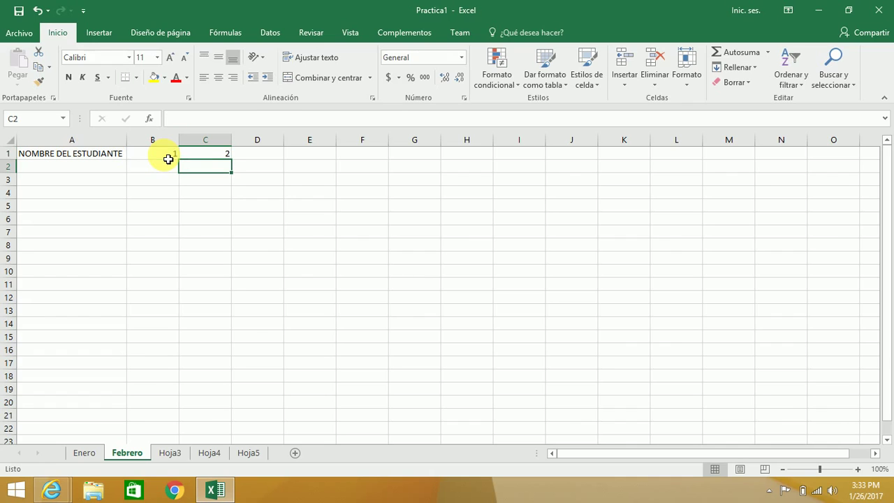
click(217, 158)
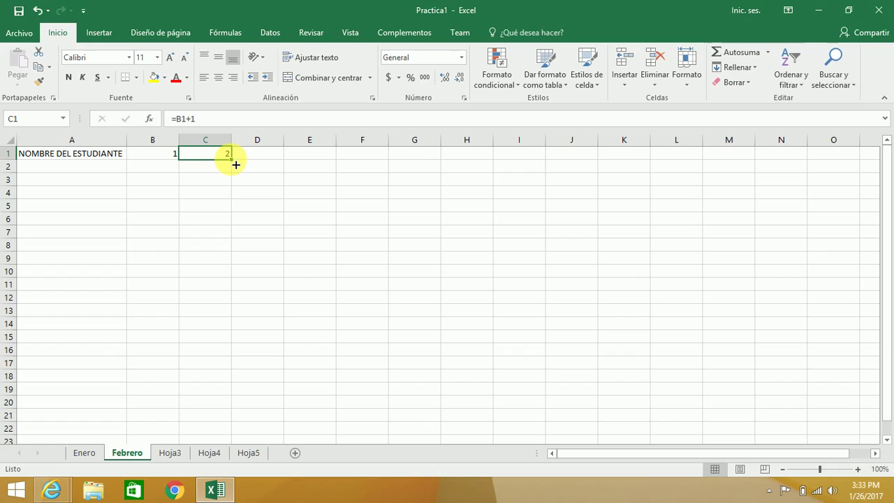
Fill C1's formula rightward so the day numbers run through column M
drag(236, 164, 634, 167)
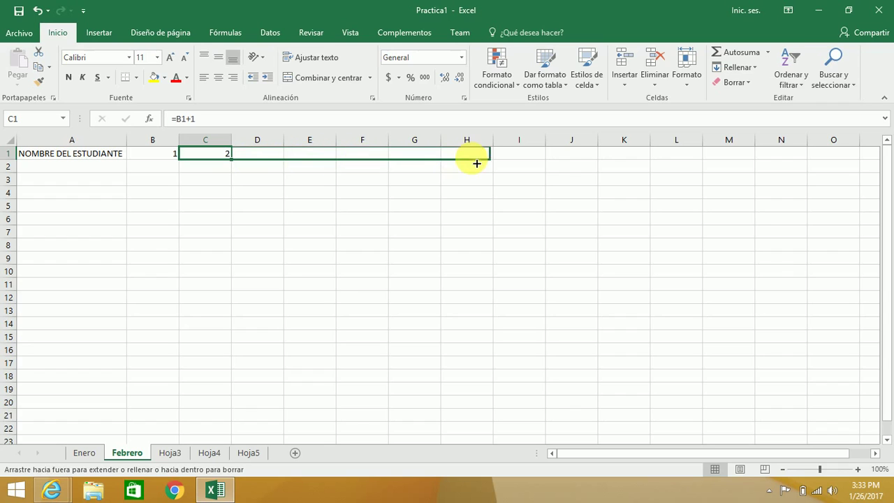
drag(730, 165, 749, 165)
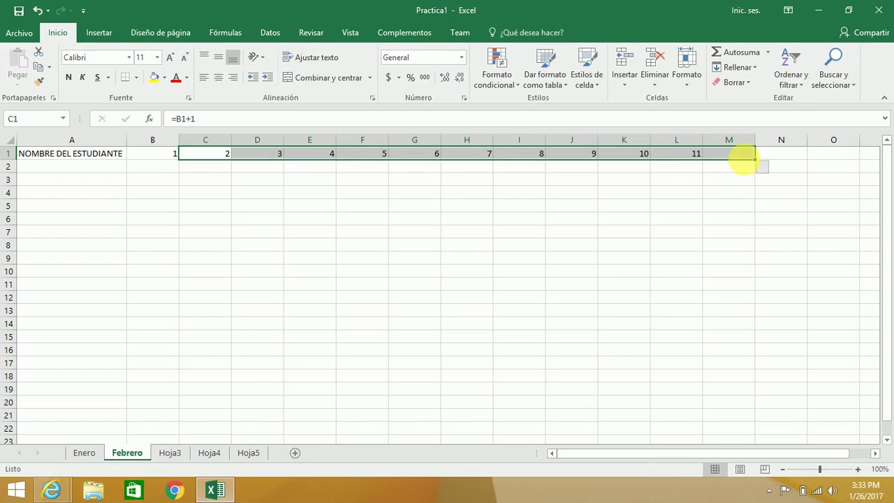
click(262, 154)
click(326, 154)
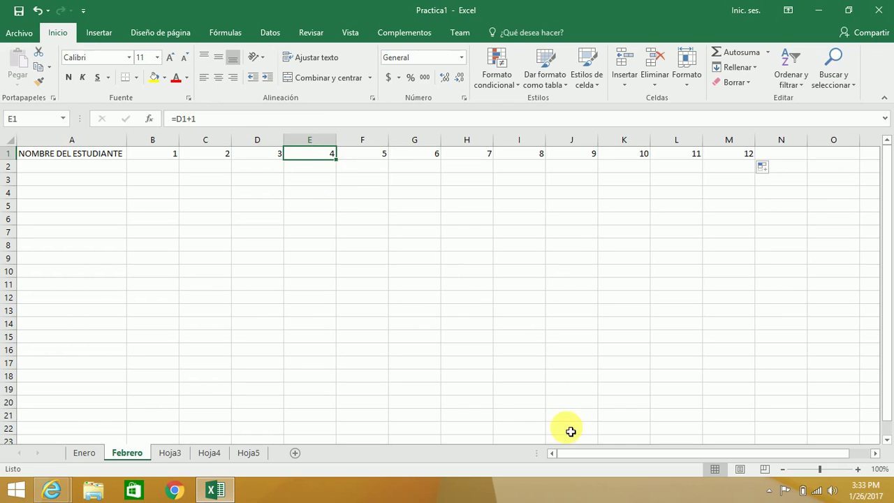
drag(591, 453, 633, 453)
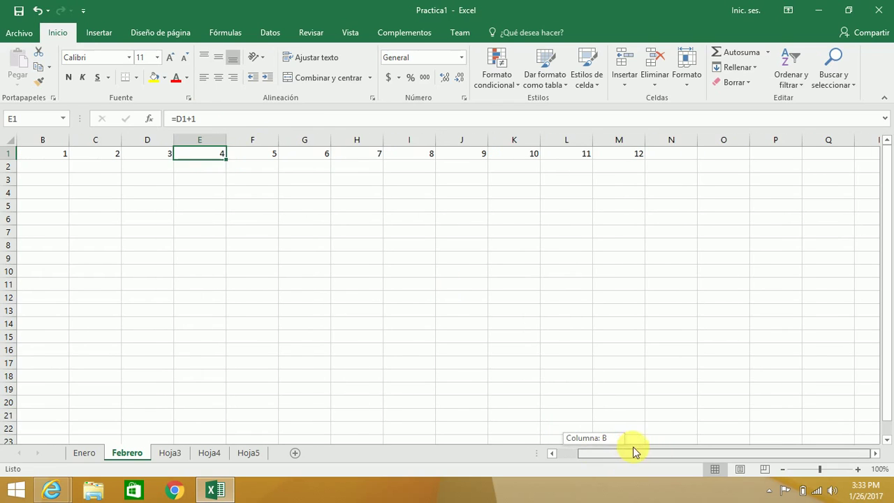
click(628, 154)
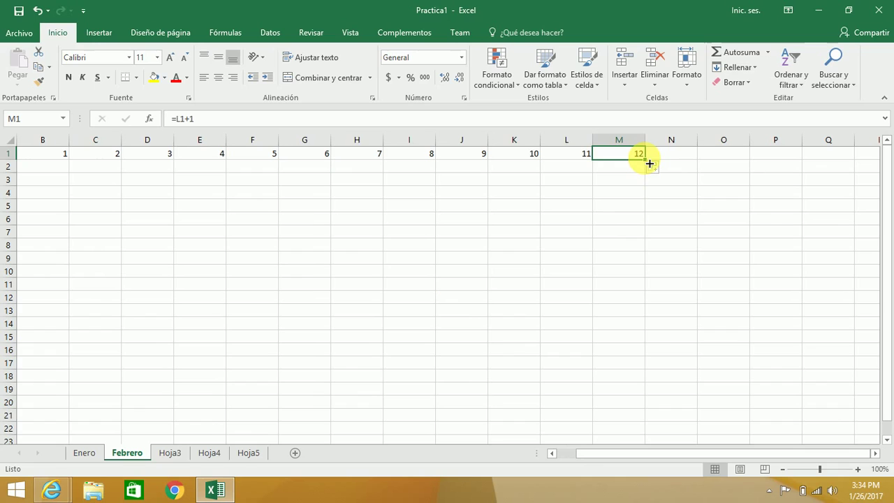
Continue the day numbers through Y1 and on to day 31 in AF1
drag(650, 163, 650, 163)
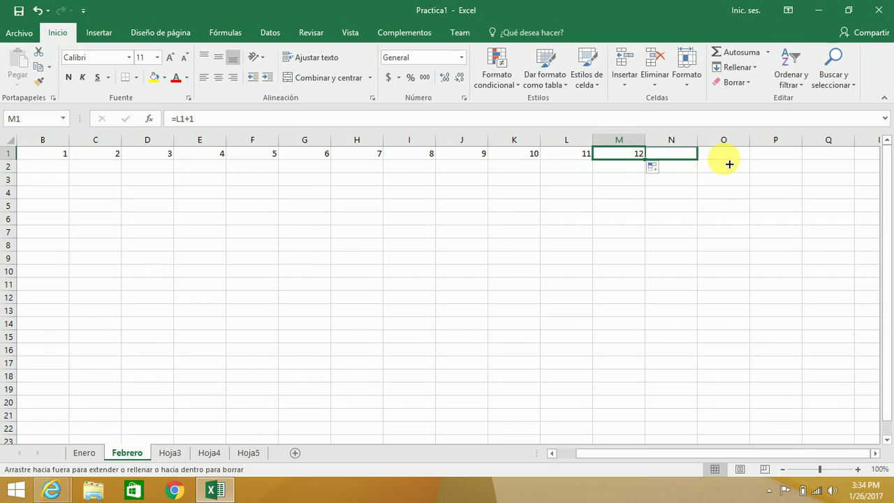
drag(650, 164, 879, 164)
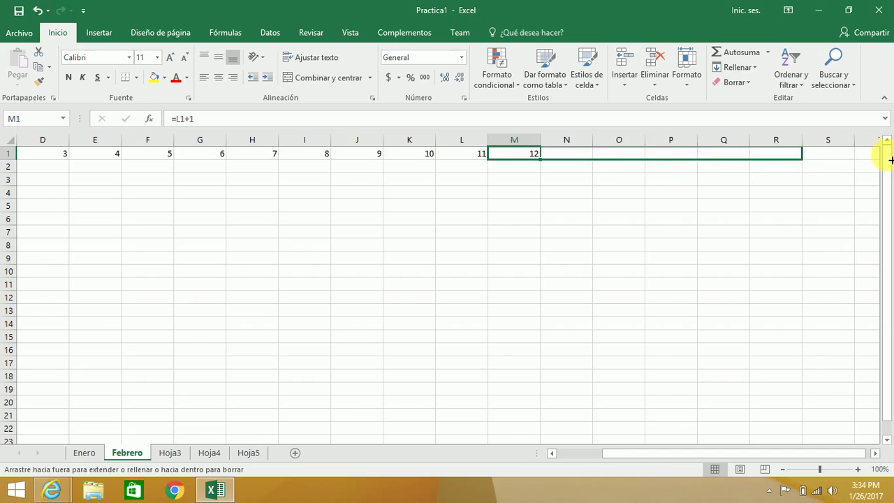
drag(879, 163, 809, 167)
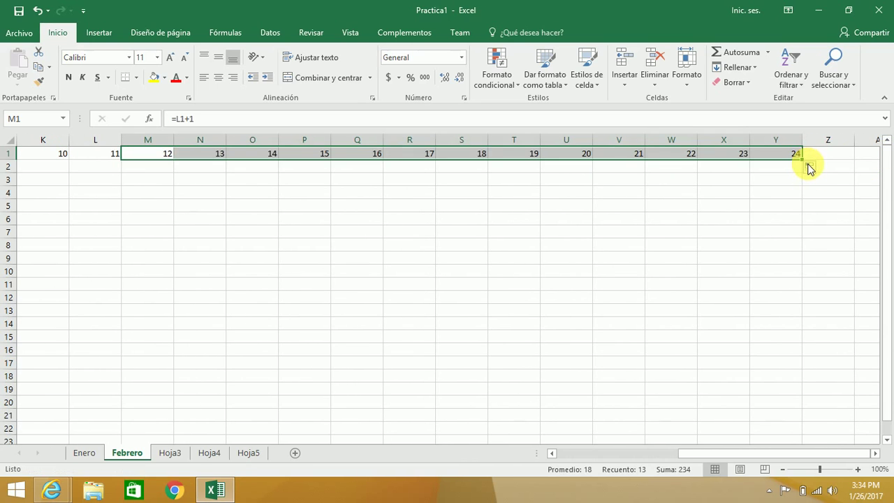
click(780, 205)
click(790, 157)
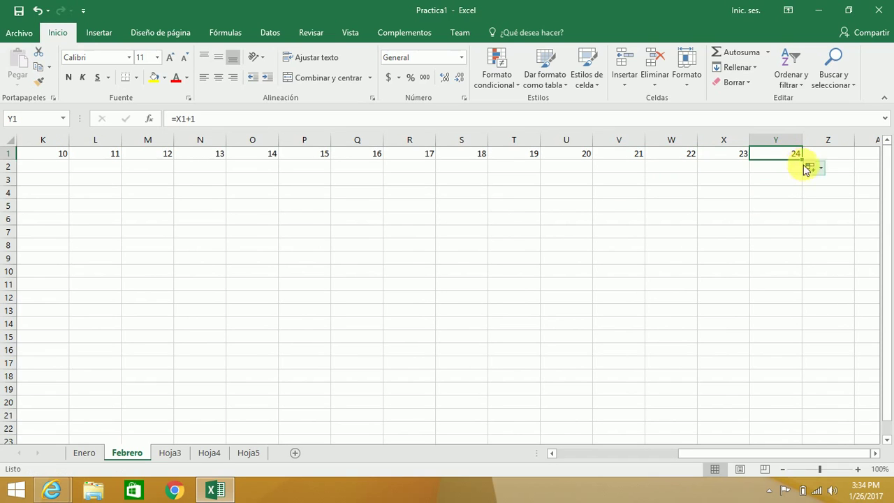
mouse_move(802, 160)
mouse_down()
mouse_move(884, 163)
mouse_move(807, 168)
mouse_up()
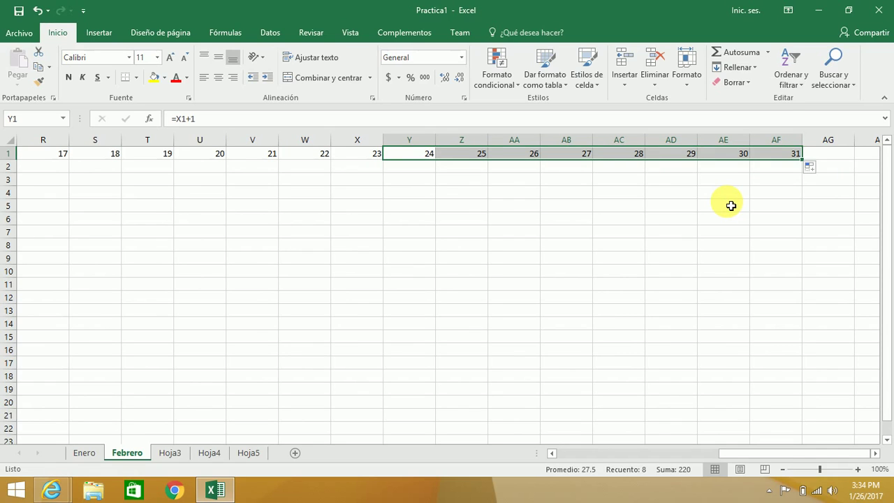
click(780, 142)
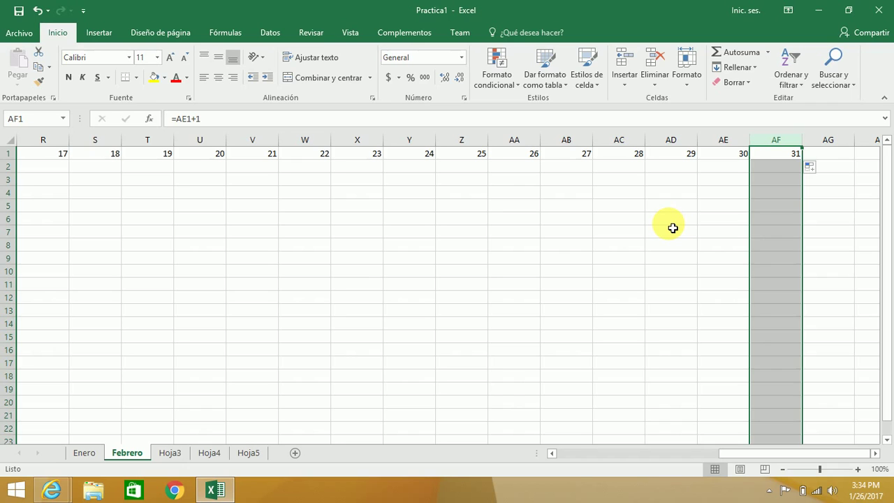
Select day columns B through AF and set their column width to 3
drag(776, 140, 9, 140)
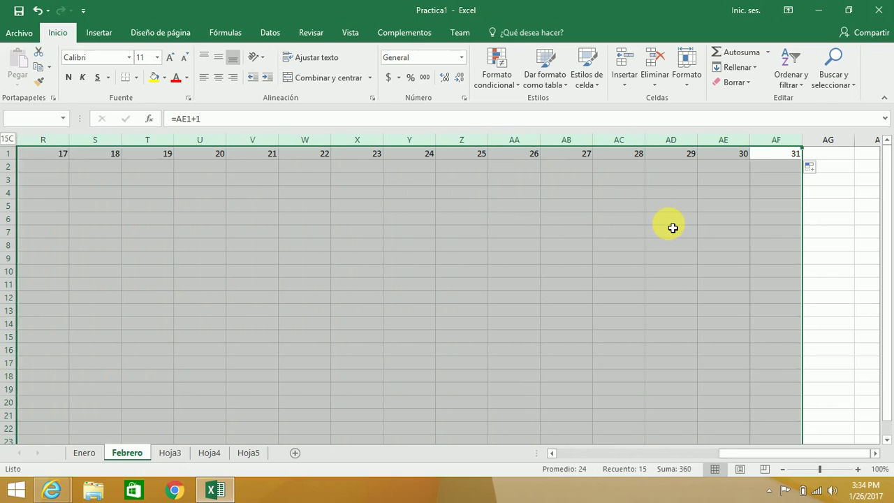
drag(8, 140, 152, 139)
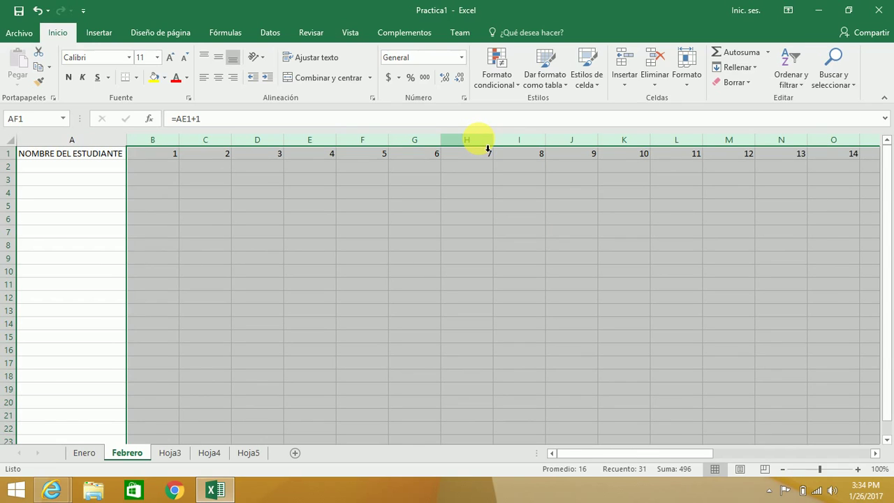
right_click(480, 143)
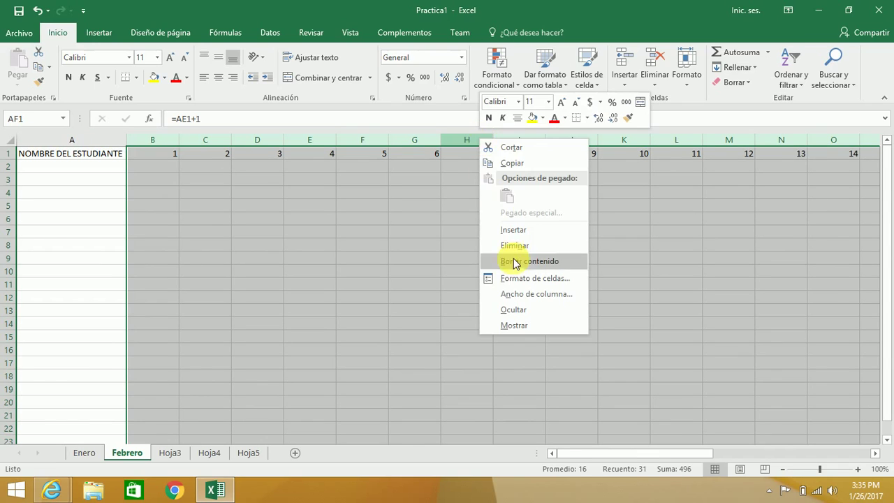
click(537, 299)
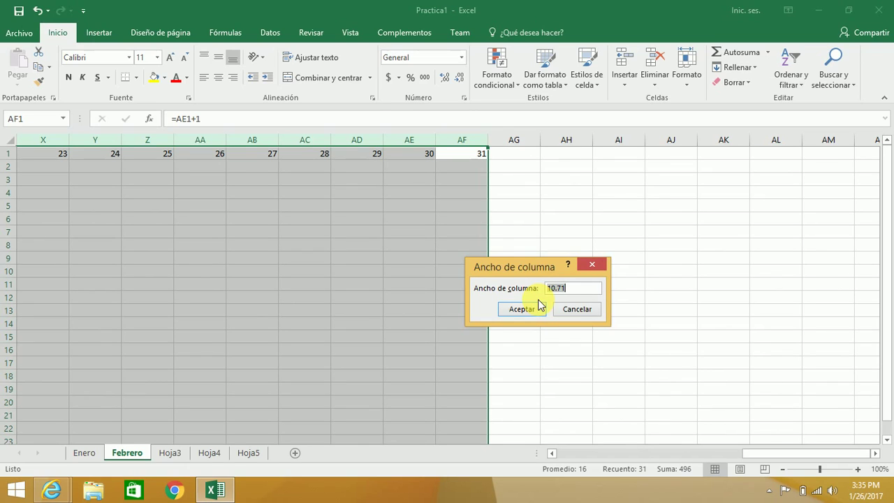
text(3)
click(530, 312)
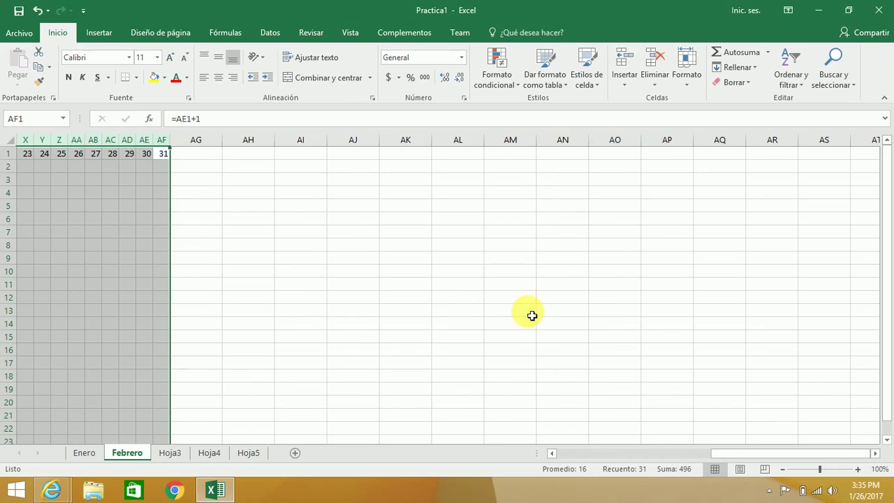
drag(739, 453, 442, 452)
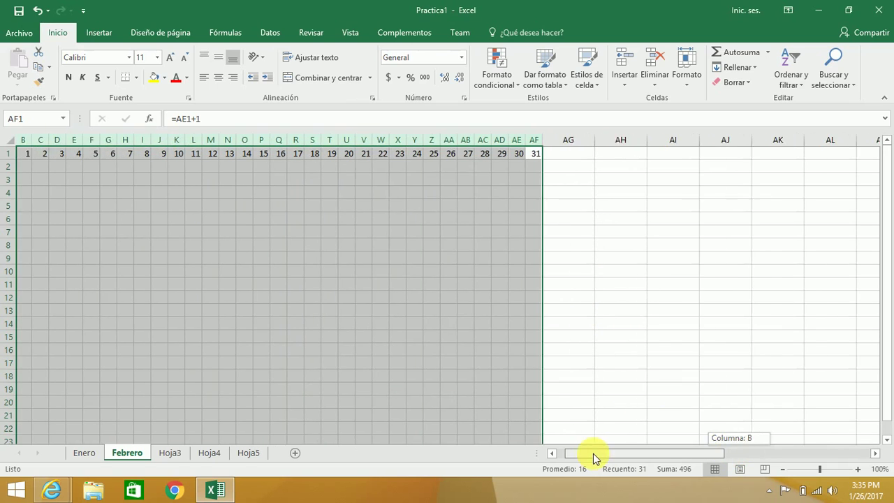
click(60, 305)
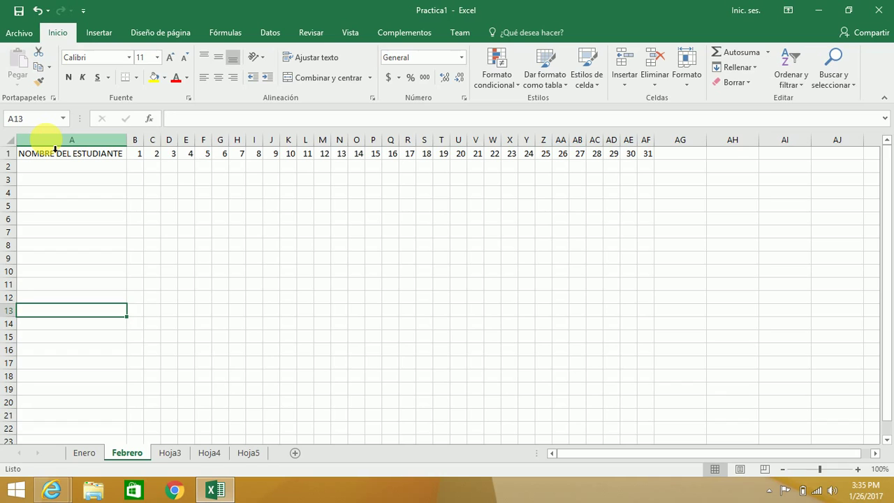
Insert a new empty column A and type # in A1
right_click(51, 143)
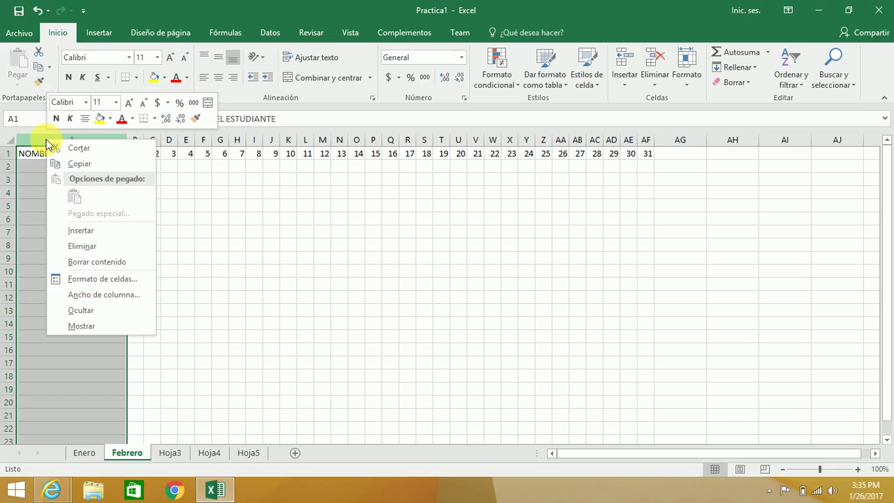
click(82, 233)
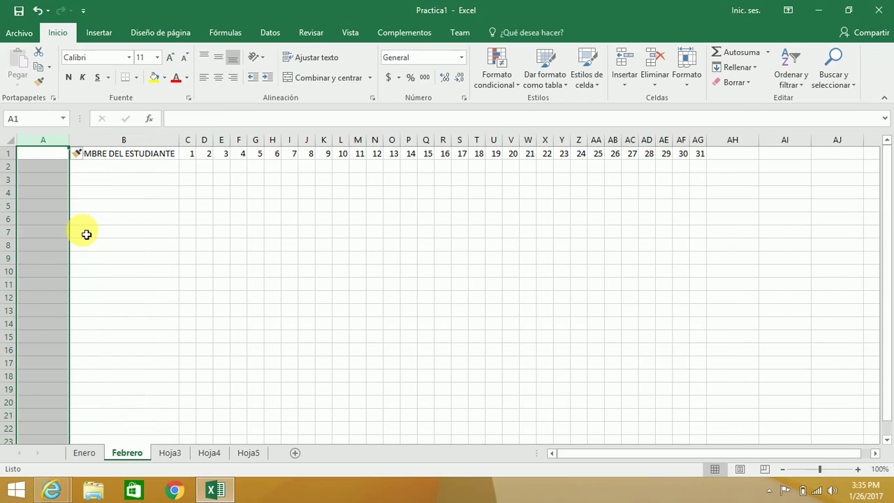
click(42, 157)
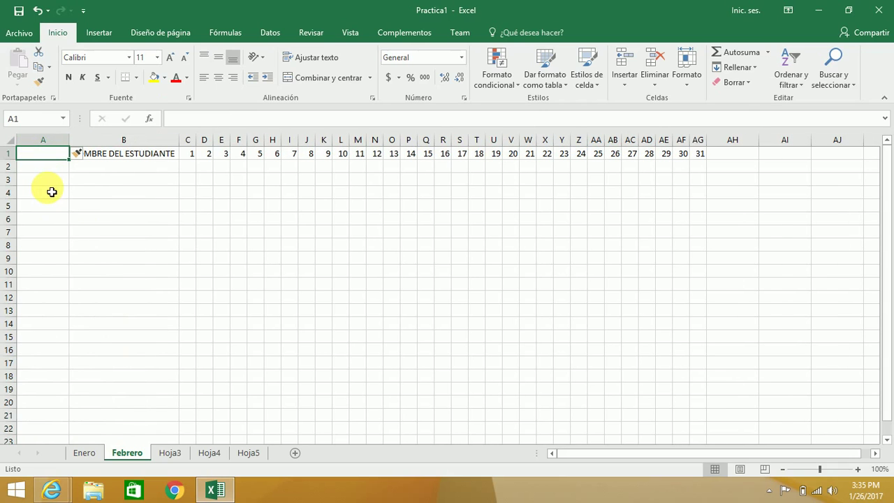
text(#)
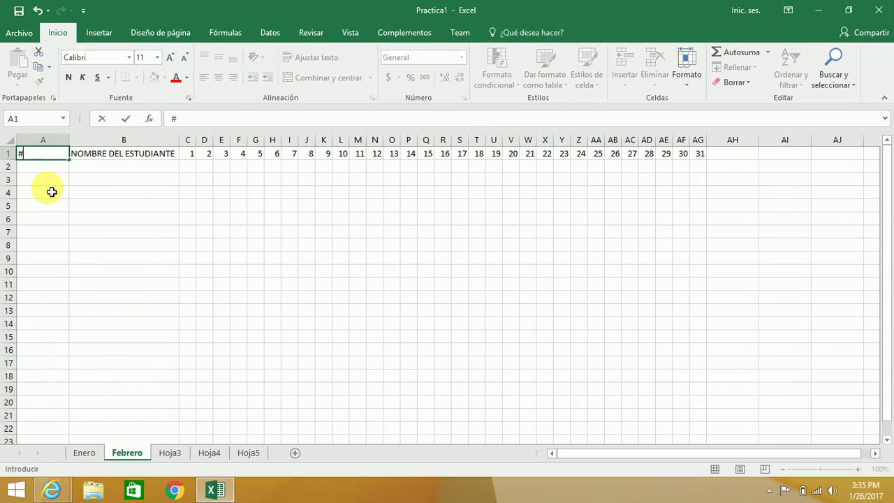
click(46, 183)
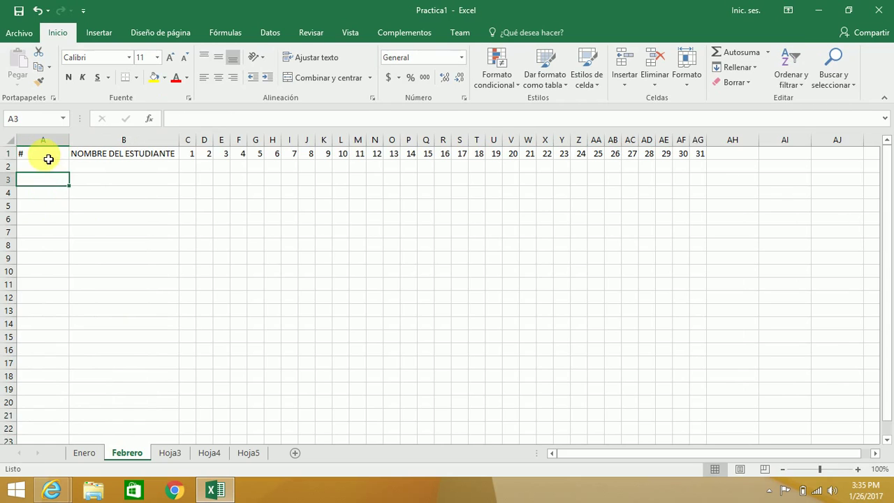
Centre the # in A1 both vertically and horizontally
click(46, 155)
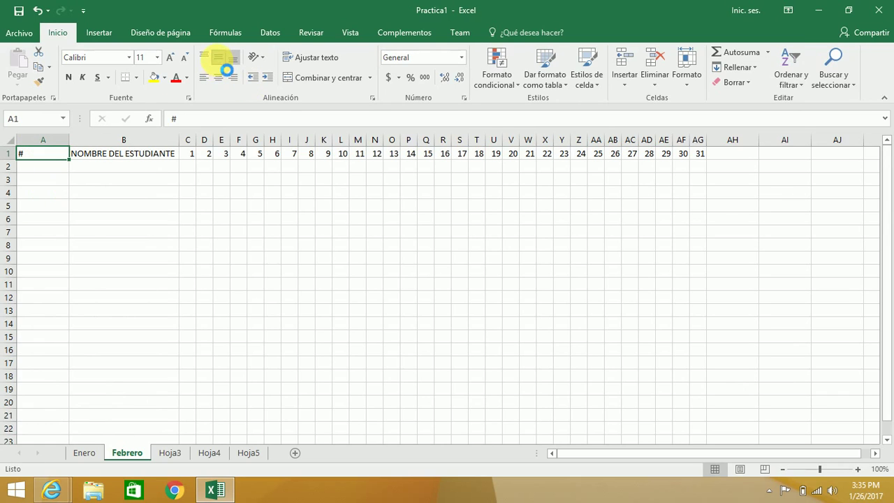
click(218, 58)
click(221, 80)
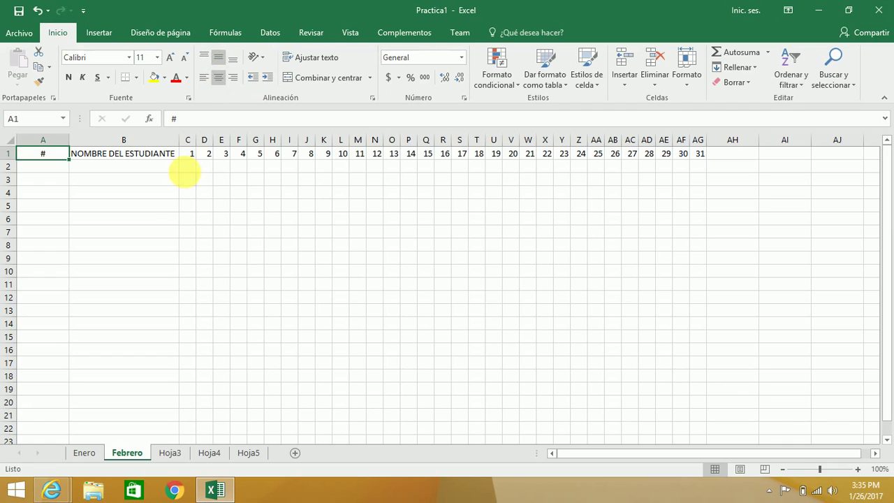
click(175, 207)
click(54, 169)
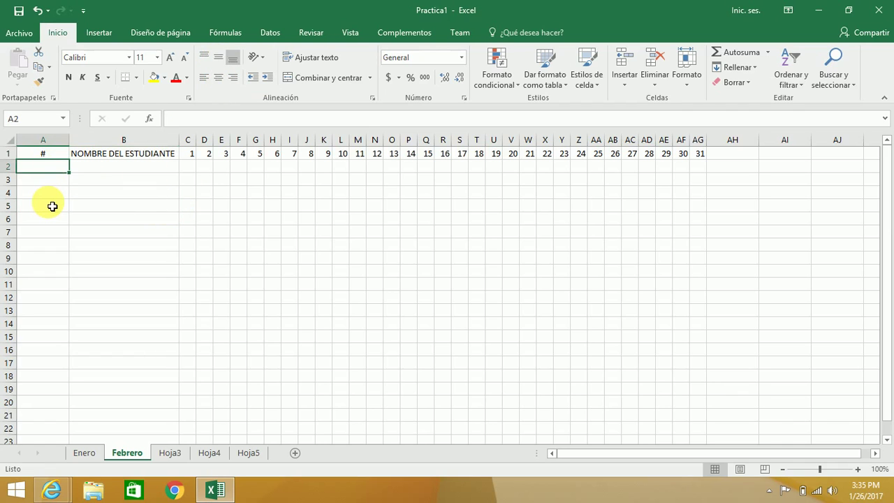
Enter 1 in A2, clearing the extra 1s filled into A3 through A5
text(1)
key(Return)
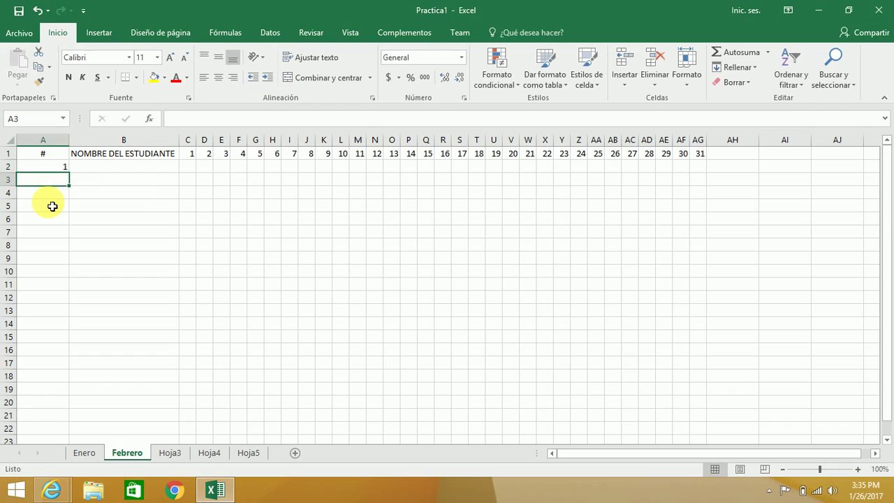
click(53, 169)
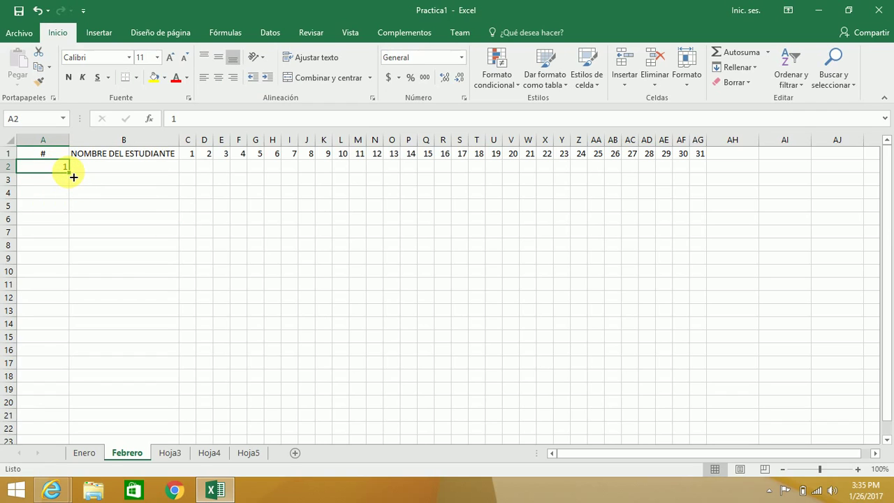
drag(73, 177, 70, 220)
click(63, 206)
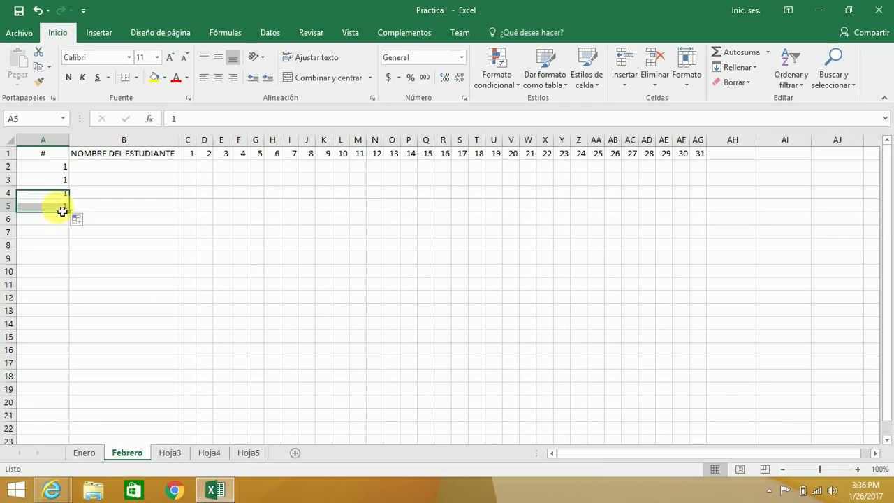
key(BackSpace)
key(Up)
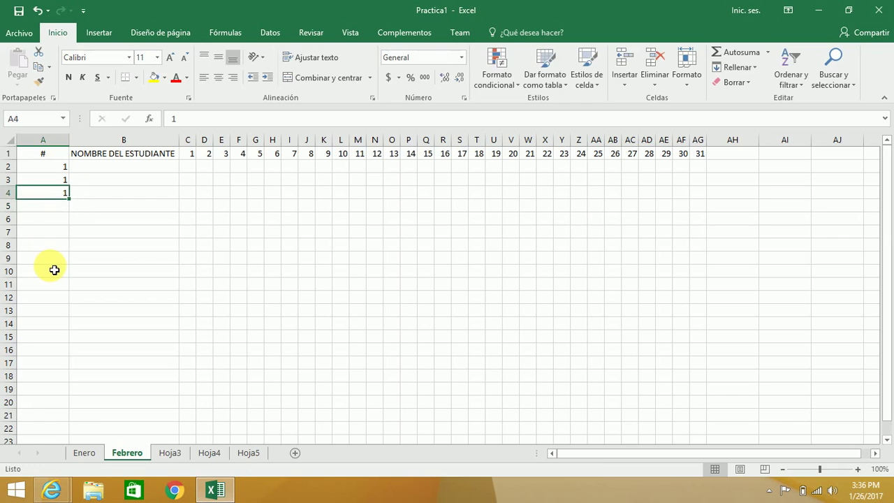
key(Up)
key(BackSpace)
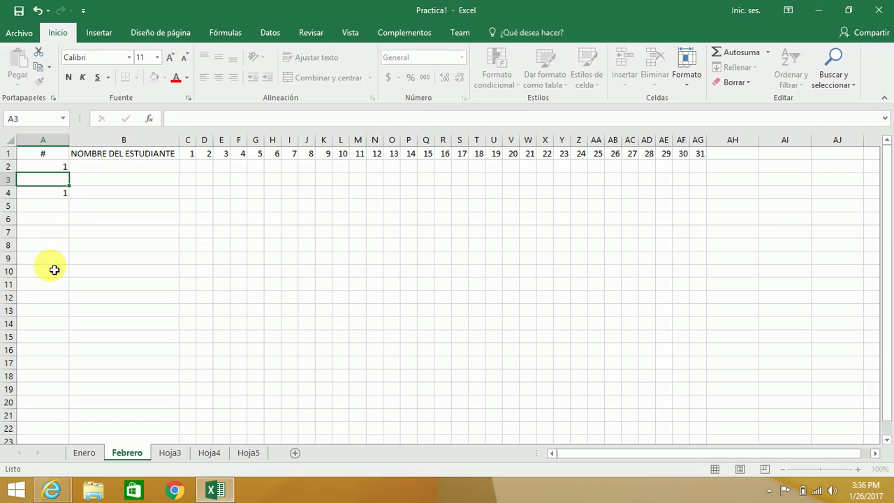
key(Down)
key(Down)
key(Up)
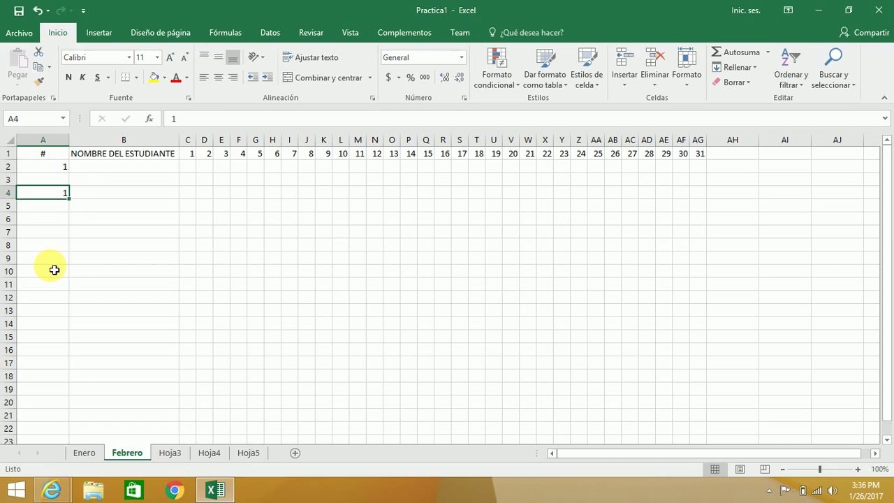
key(Down)
key(Up)
key(BackSpace)
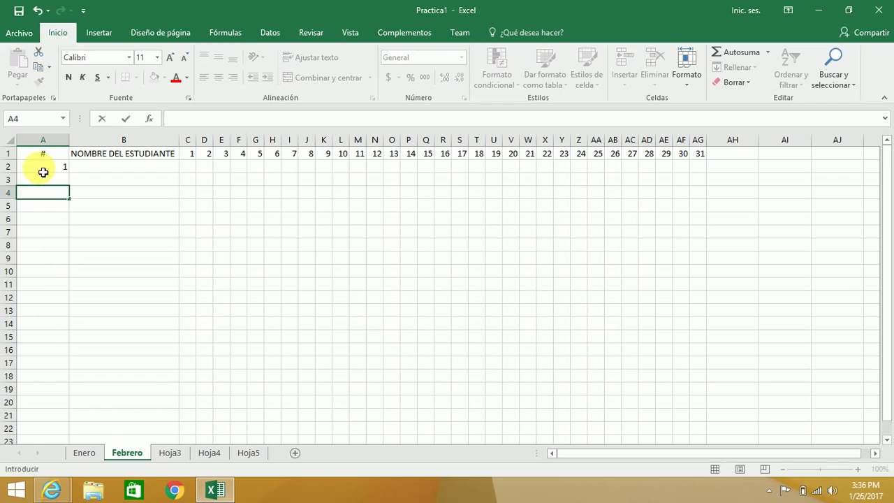
Try the two-decimal Número format on A2, then return it to General
click(43, 168)
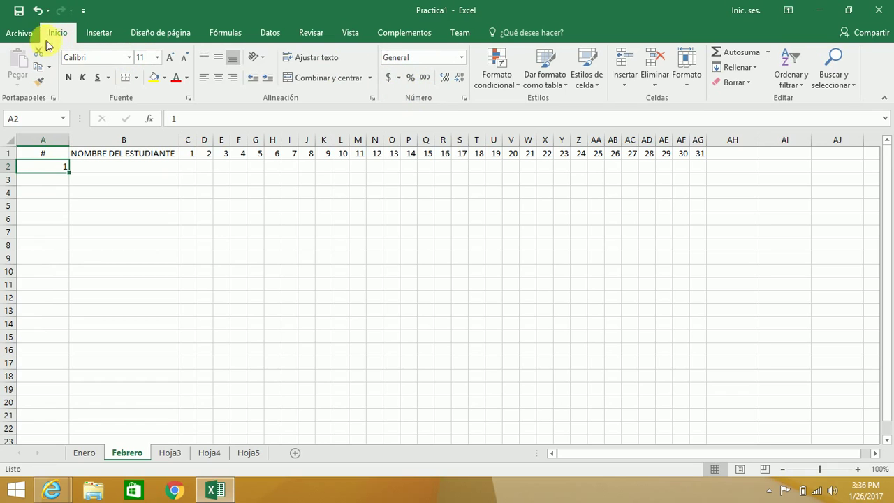
click(462, 58)
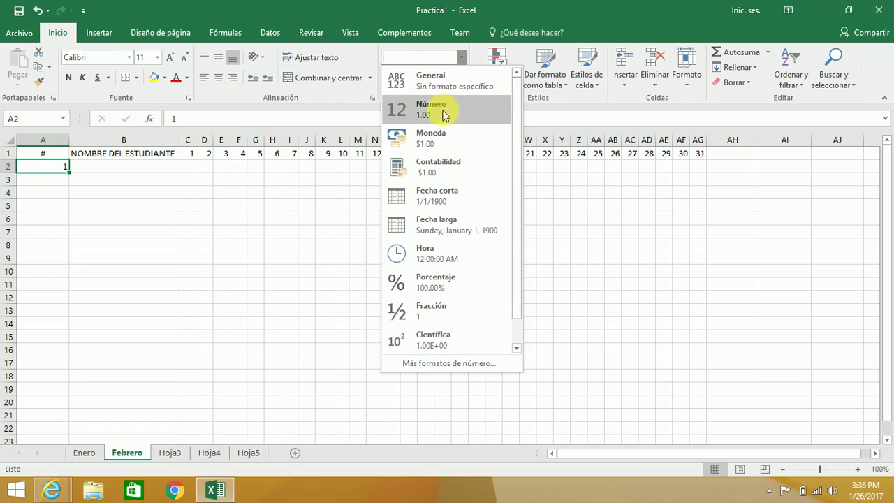
click(444, 112)
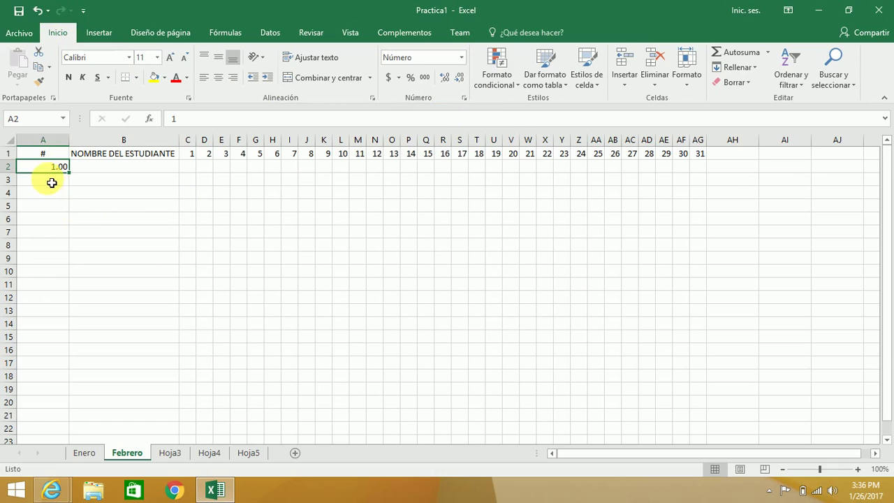
drag(72, 178, 70, 176)
click(461, 57)
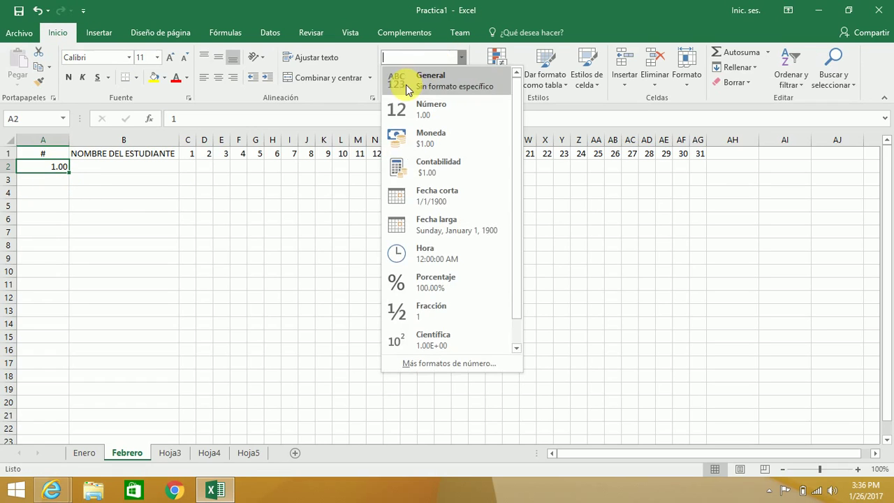
click(407, 81)
click(56, 179)
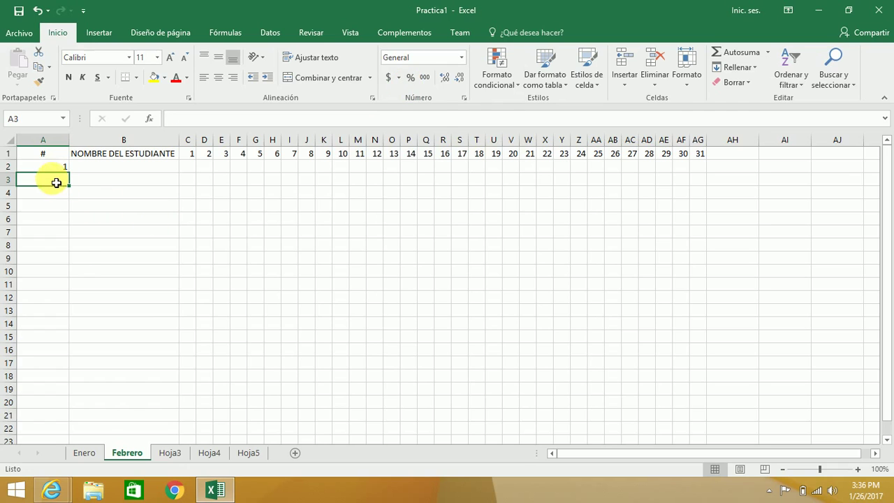
Give A3 a formula adding one to A2 and fill it down to A31
text(=)
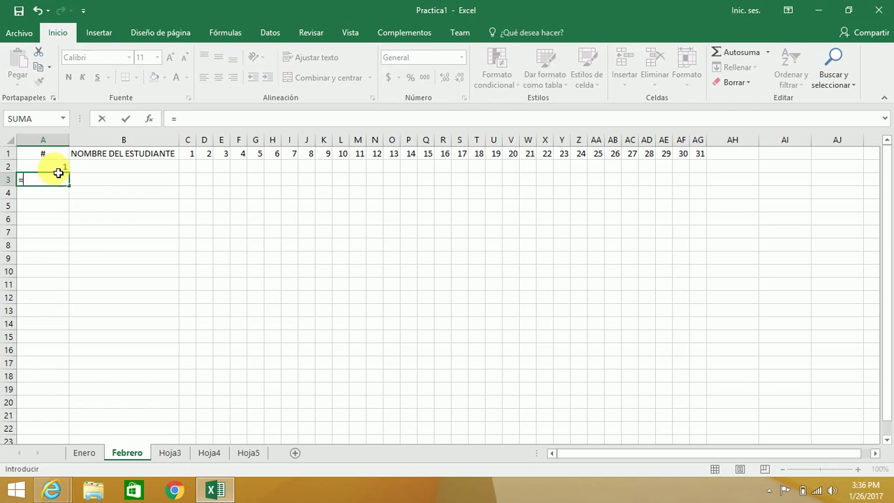
click(57, 171)
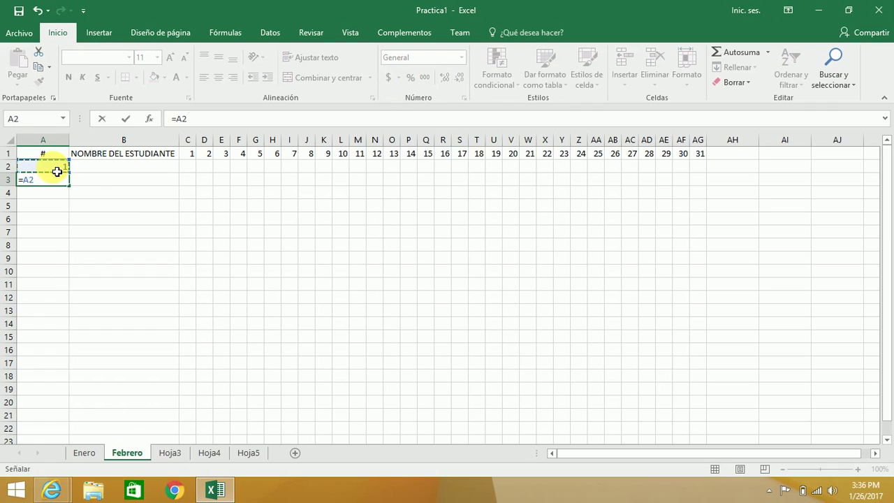
text(+1)
key(Return)
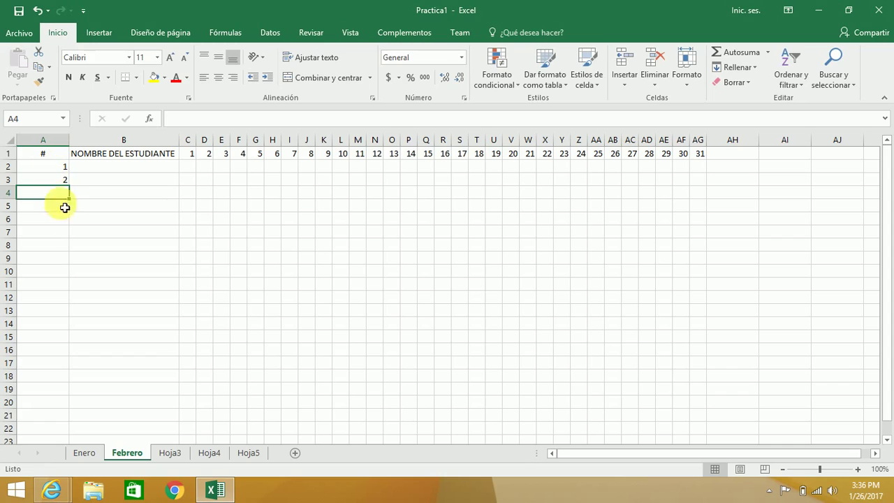
click(62, 183)
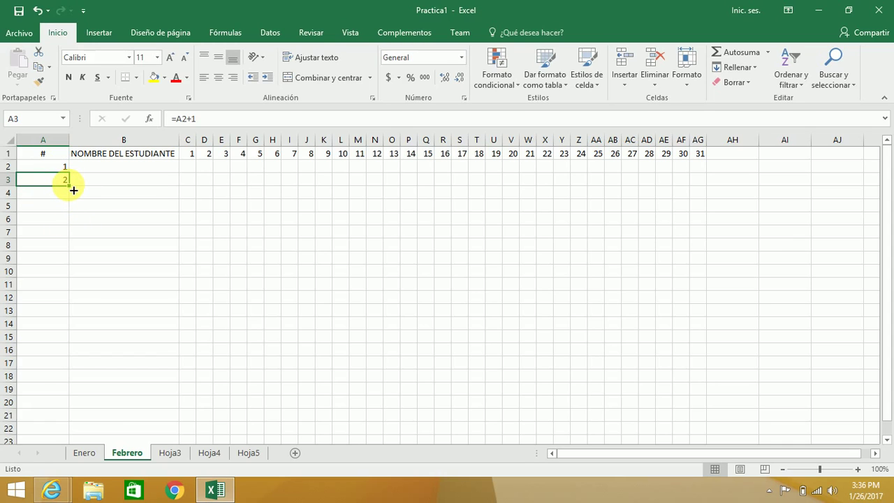
mouse_move(73, 190)
mouse_down()
mouse_move(58, 463)
mouse_move(58, 374)
mouse_up()
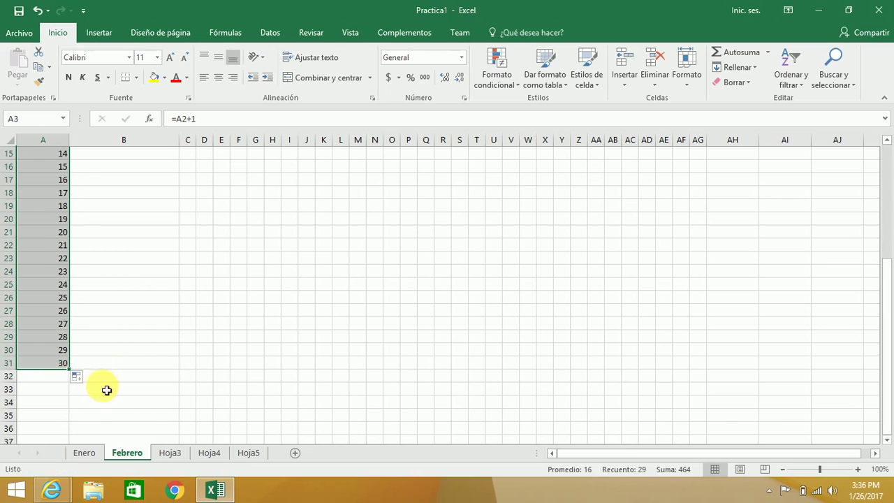
click(135, 314)
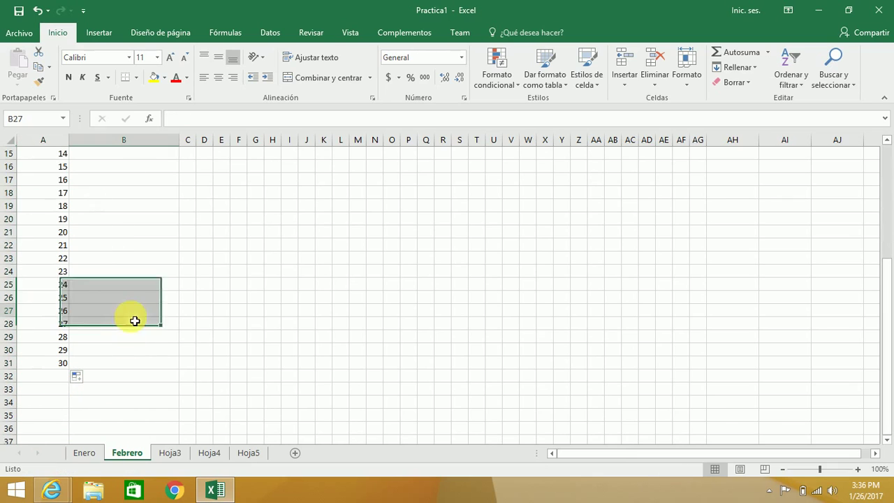
click(56, 364)
Centre the numbers in column A and autofit the column to fit them
drag(56, 373, 54, 370)
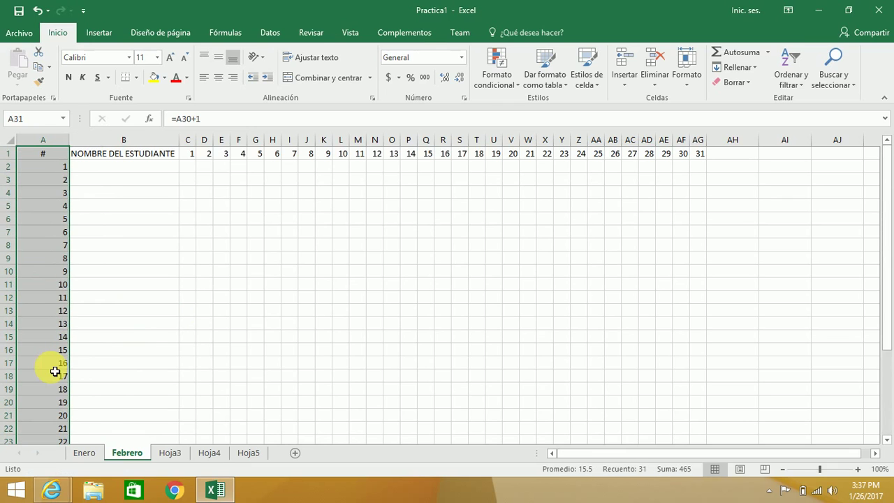
click(218, 81)
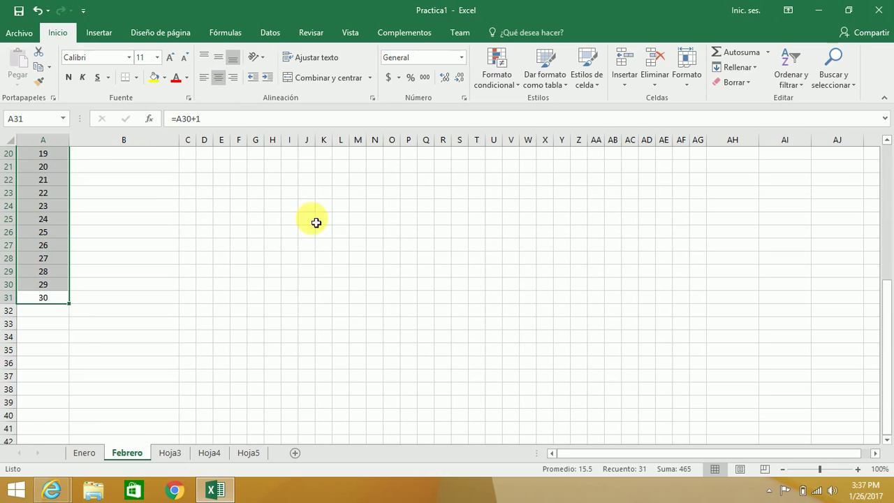
drag(885, 389, 885, 200)
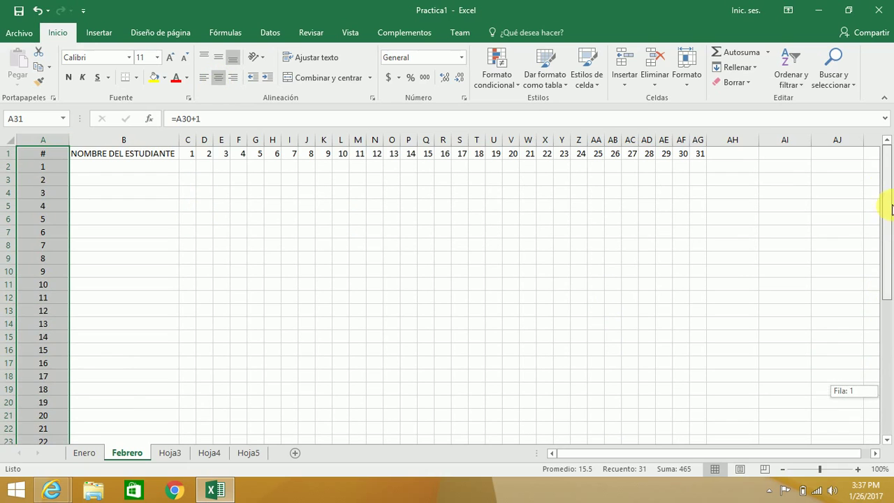
click(123, 259)
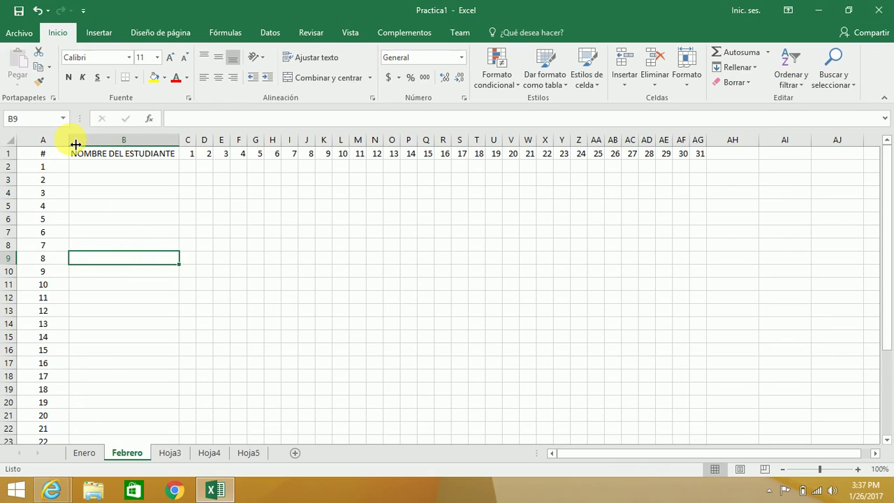
double_click(76, 144)
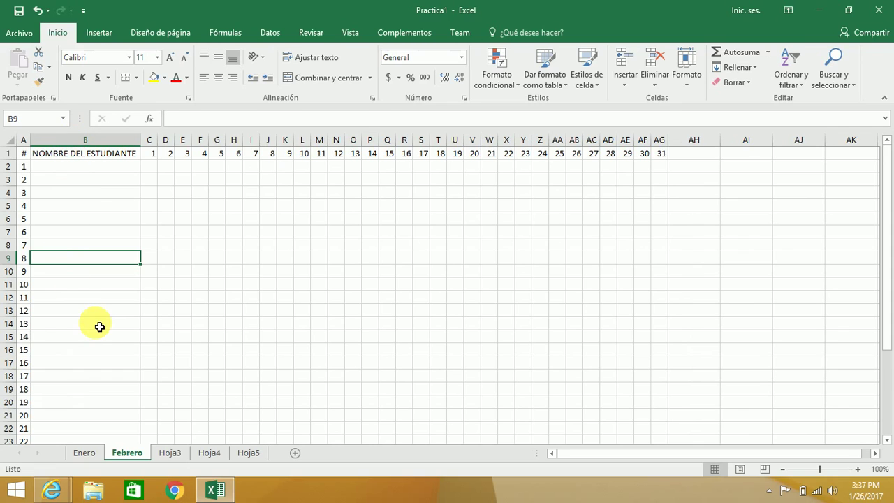
click(97, 171)
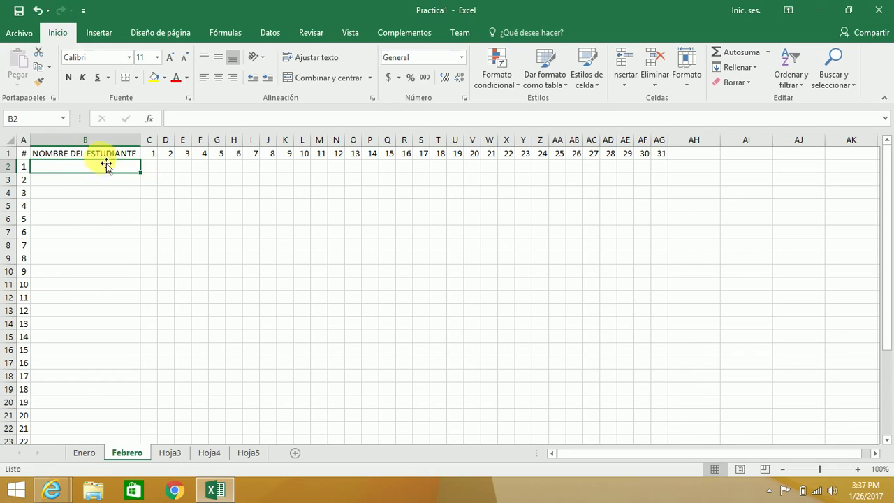
click(25, 154)
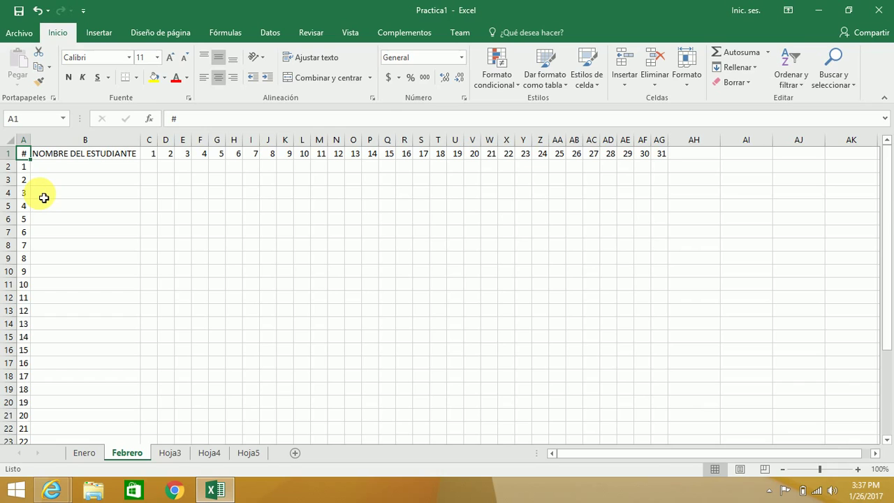
Select A1:AG31 and apply Todos los bordes to the whole grid
key(ctrl+shift+Down)
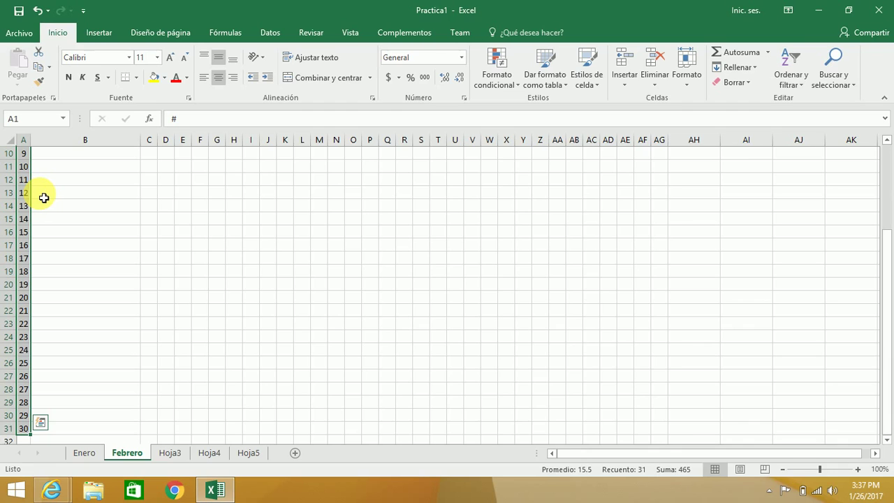
key(ctrl+shift+Right)
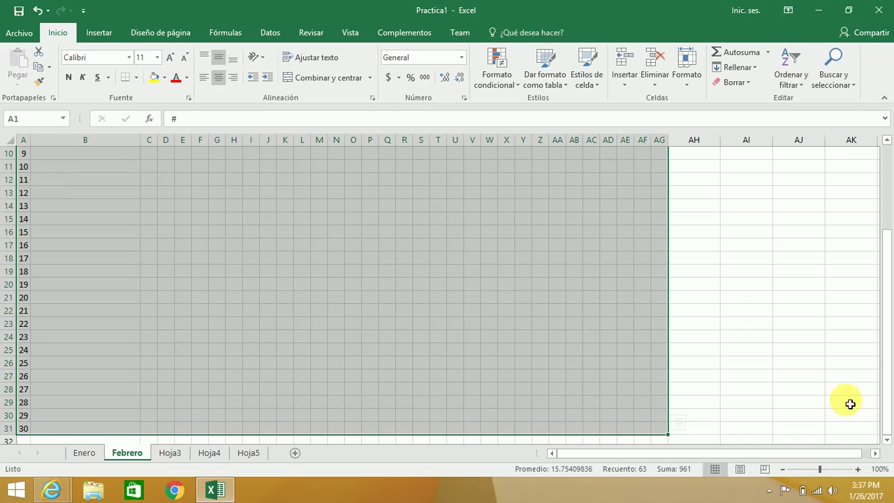
drag(889, 409, 891, 233)
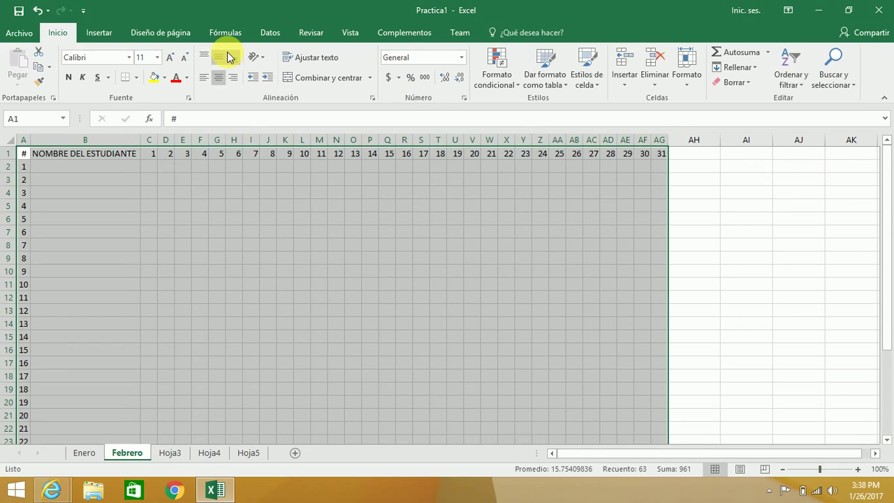
click(137, 77)
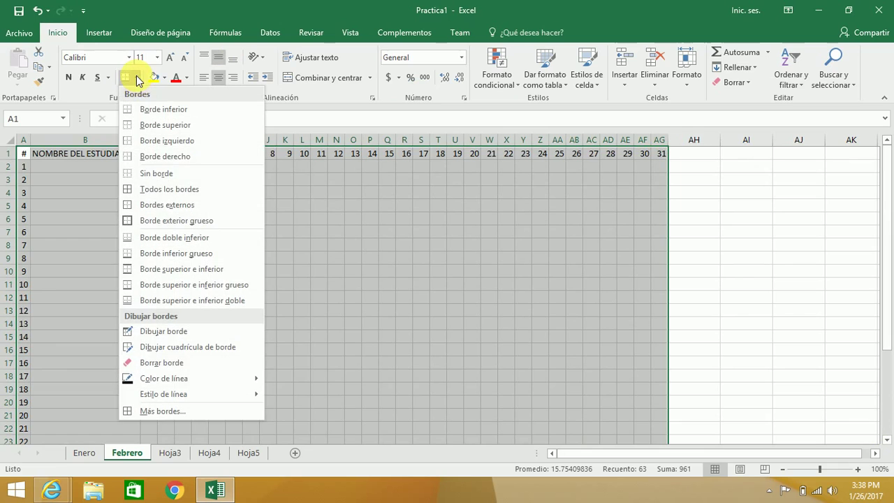
click(168, 189)
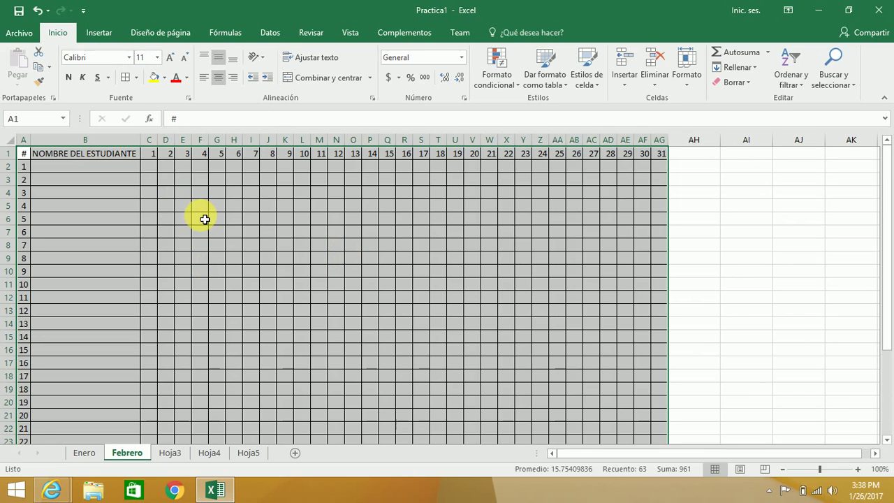
click(149, 167)
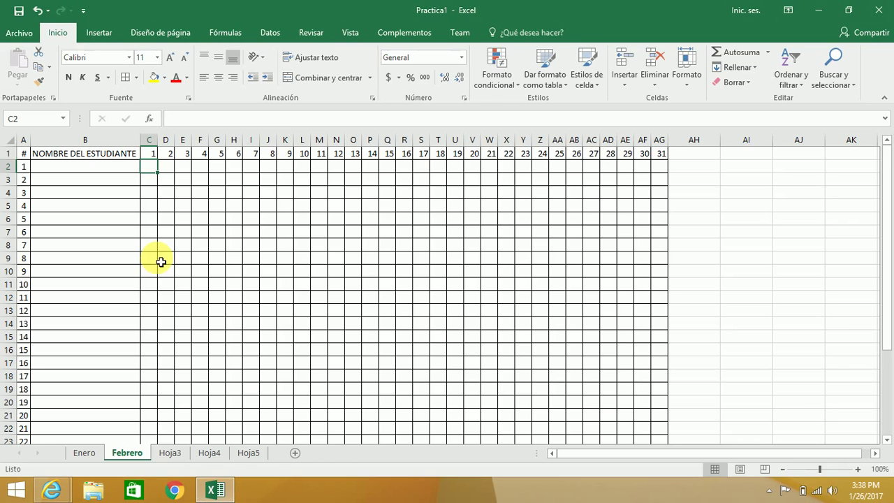
Apply the Webdings font to the day cells for all student rows through row 31
key(shift+Right)
key(shift+Right)
key(shift+Right)
key(shift+Right)
key(shift+Right)
key(shift+Right)
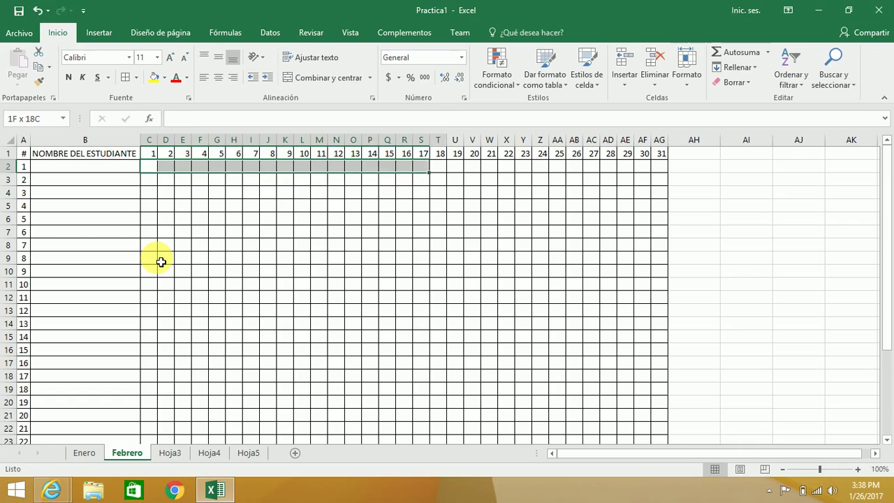
key(shift+Right)
key(shift+Right)
key(shift+Right)
key(shift+Right)
key(shift+Right)
key(shift+Right)
key(shift+Right)
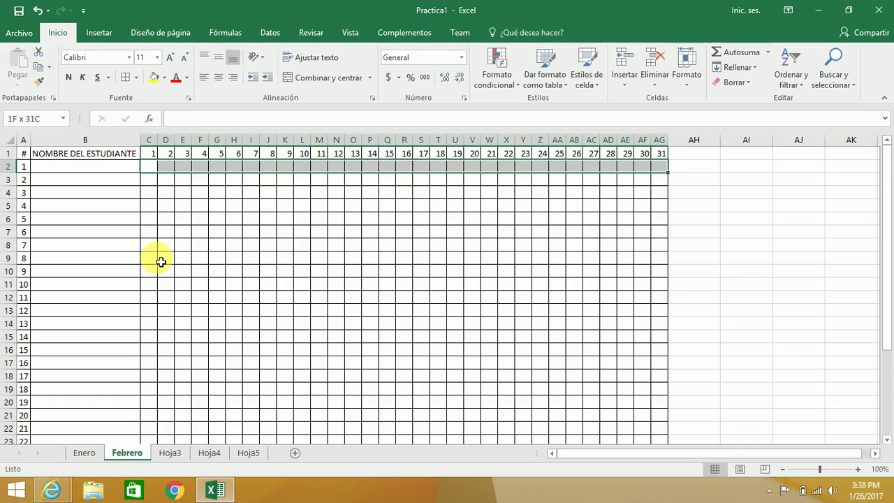
key(shift+Down)
key(shift+Down)
key(shift+Down)
key(shift+Down)
key(shift+Down)
key(shift+Down)
key(shift+Down)
key(shift+Down)
key(shift+Down)
key(shift+Down)
key(shift+Down)
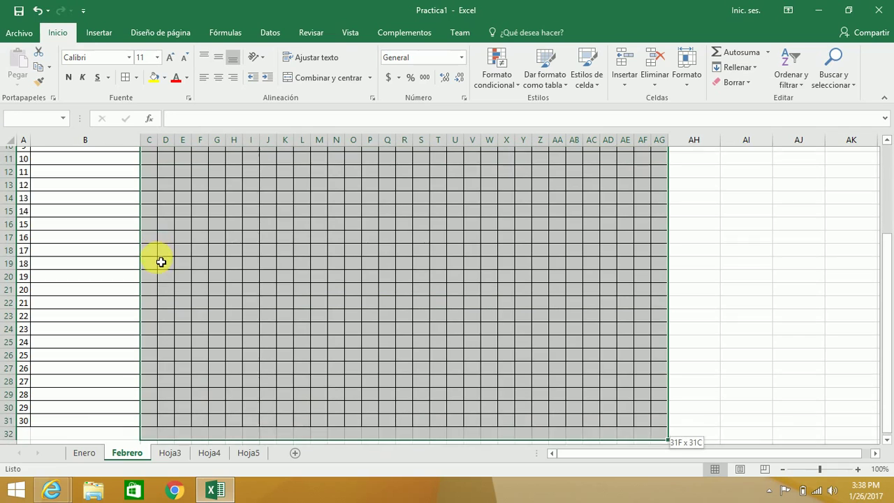
key(shift+Up)
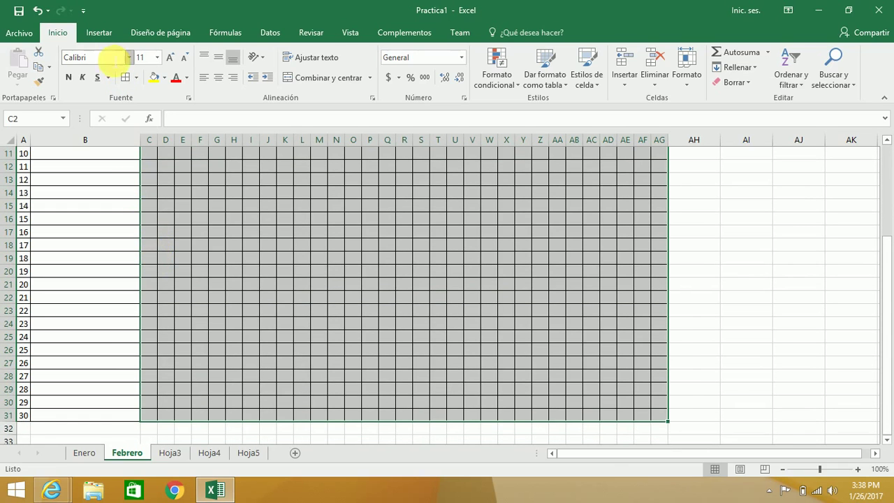
click(112, 60)
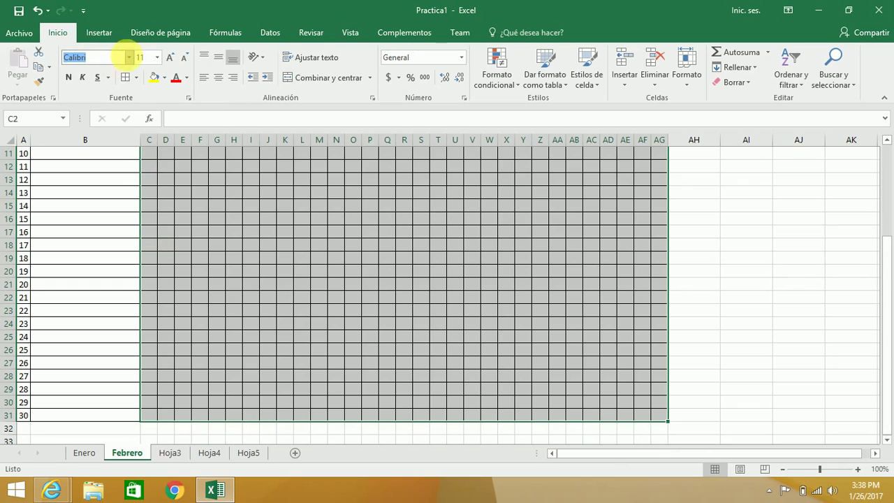
click(132, 59)
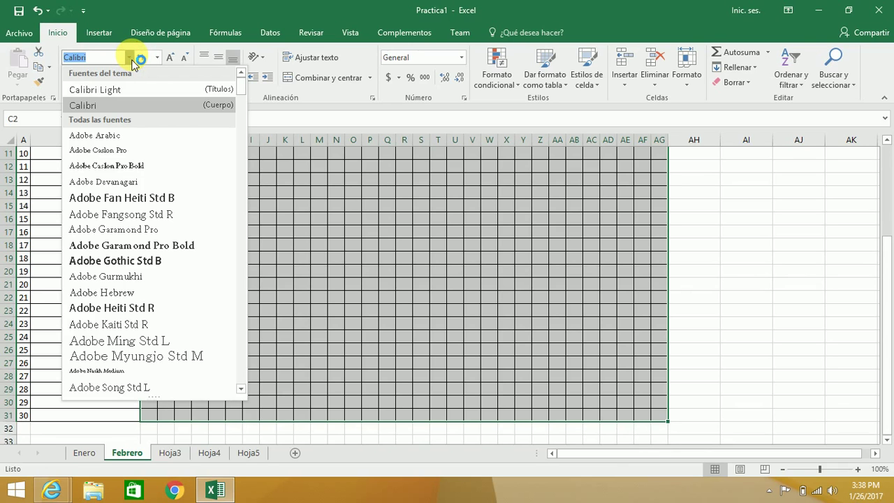
text(w)
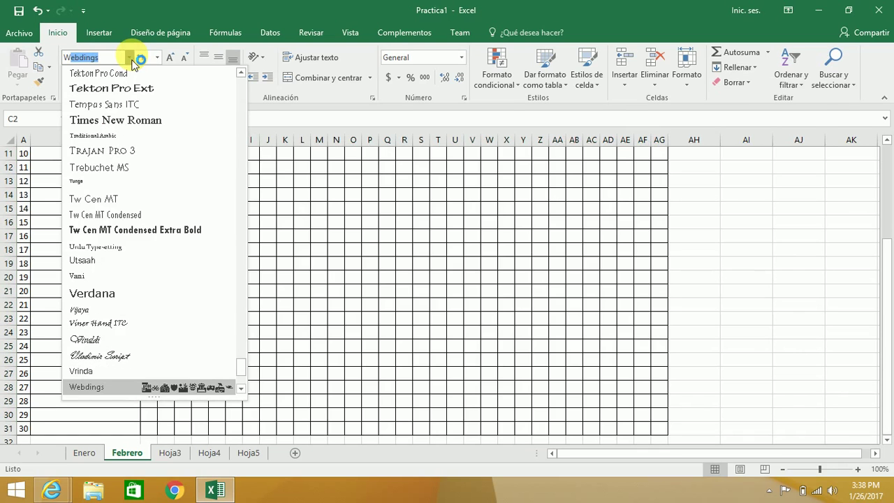
key(Return)
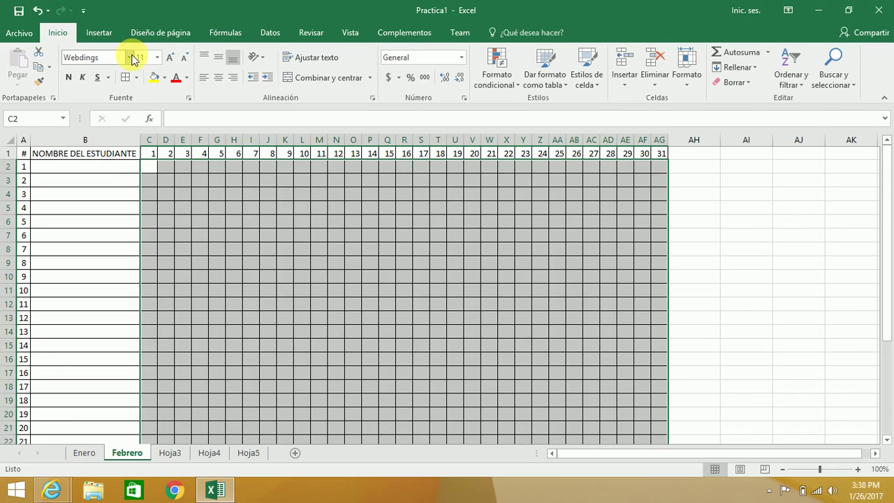
click(154, 176)
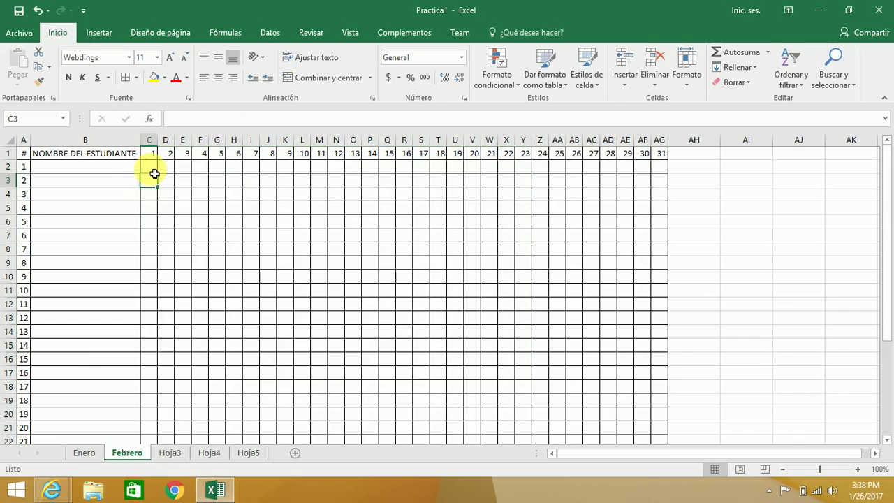
Enter 'a' check marks for student 1 in days 1–8 (C2:J2)
click(153, 171)
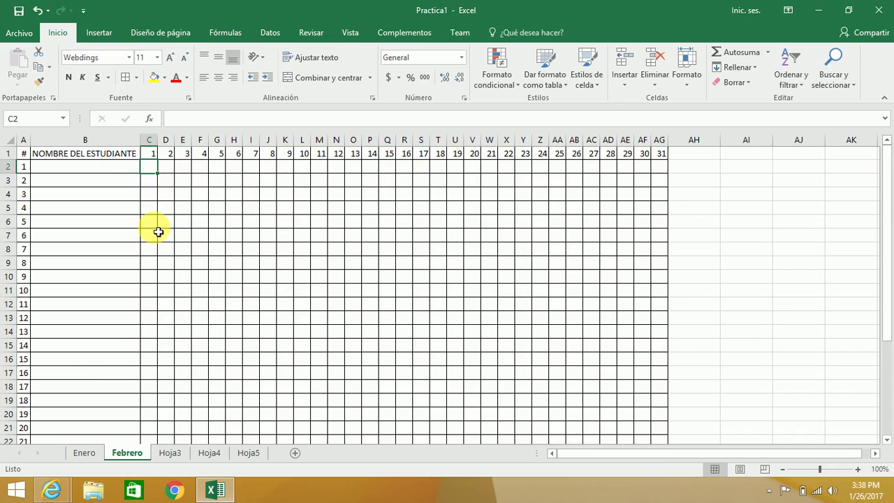
text(a)
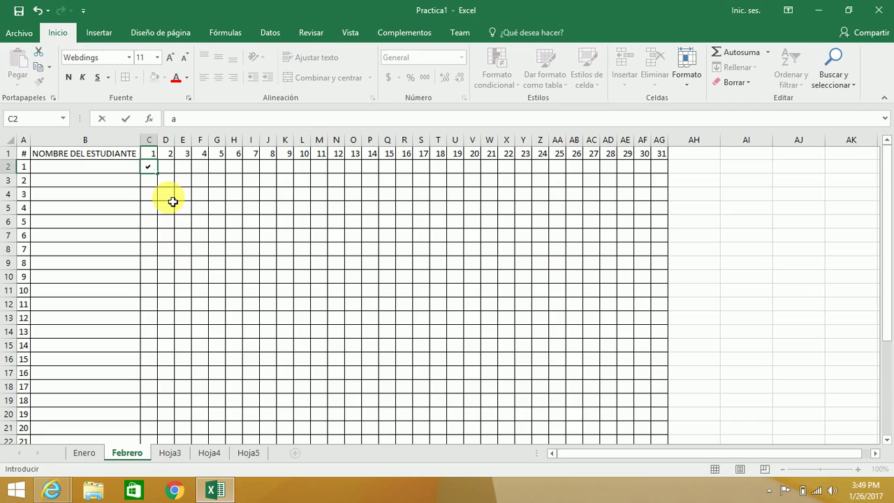
click(177, 171)
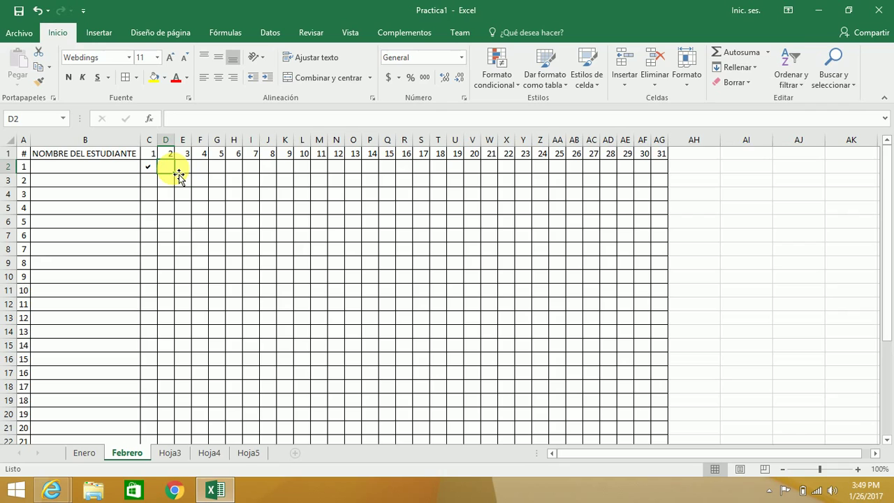
text(a)
key(Tab)
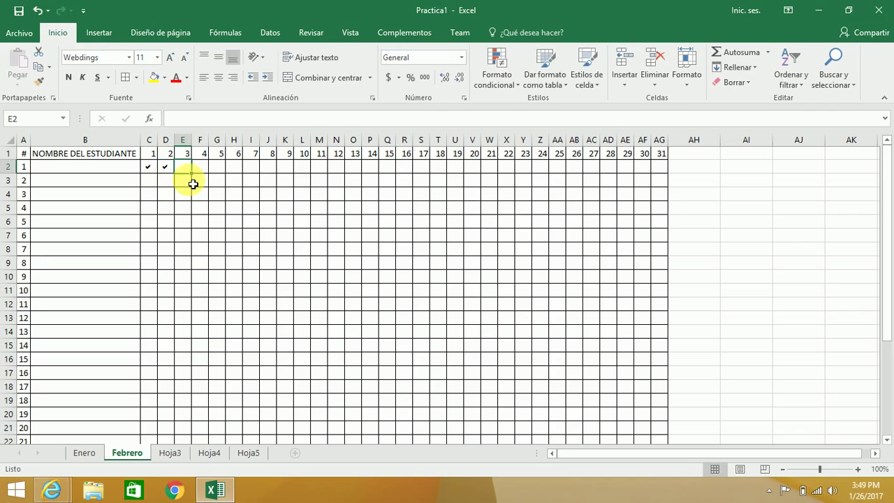
text(a)
key(Tab)
text(a)
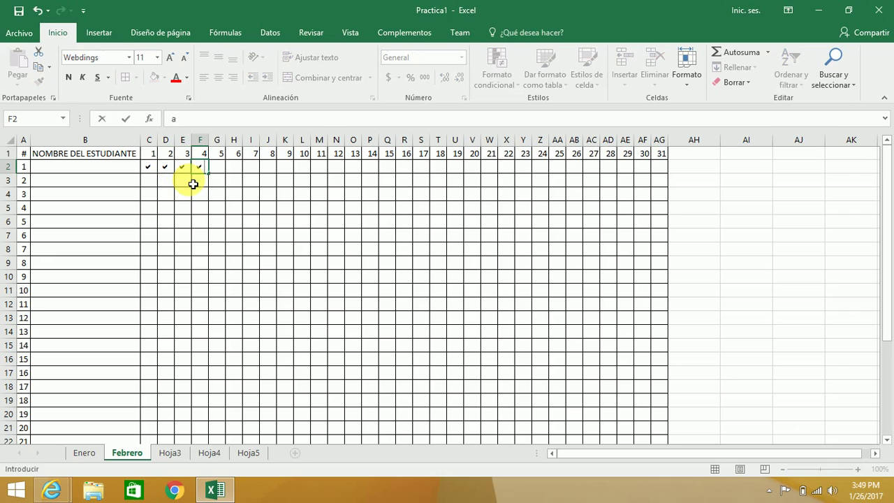
key(Tab)
text(a)
key(Tab)
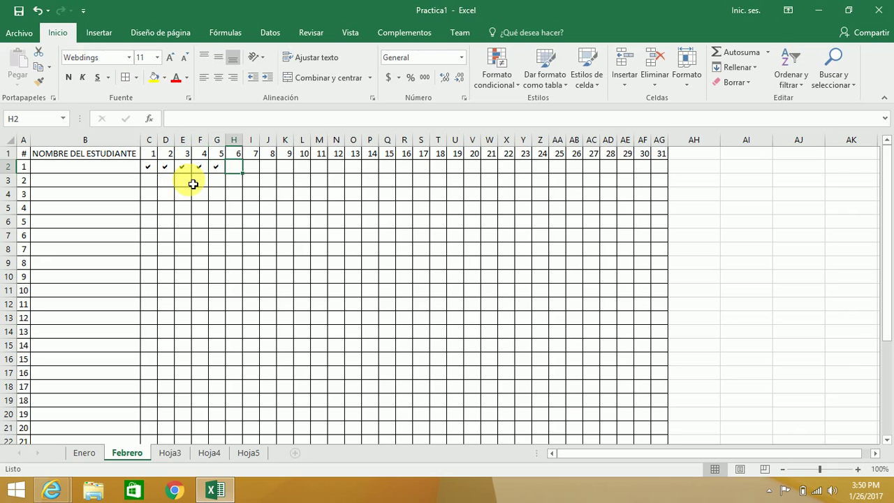
text(A)
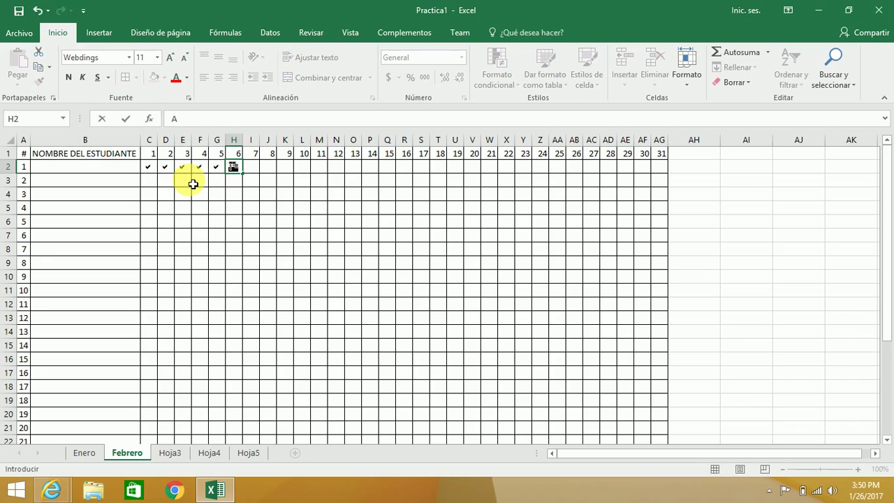
key(BackSpace)
text(a)
key(Tab)
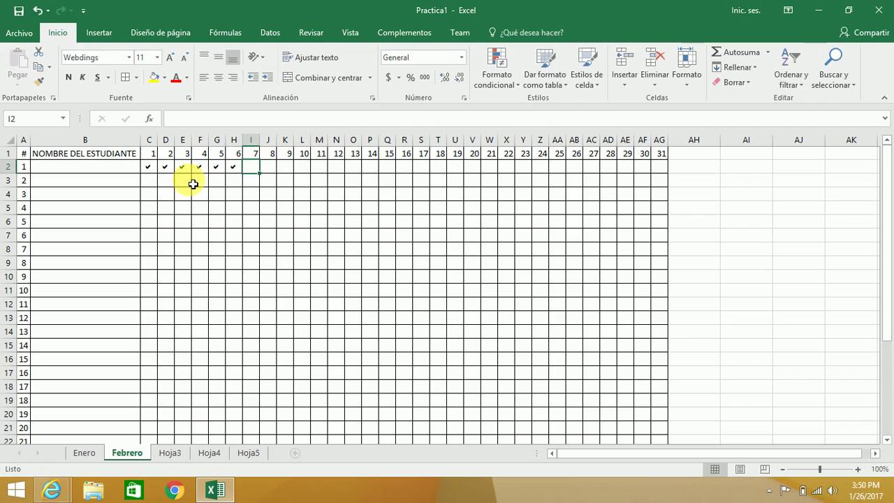
text(a)
key(Tab)
text(a)
key(Tab)
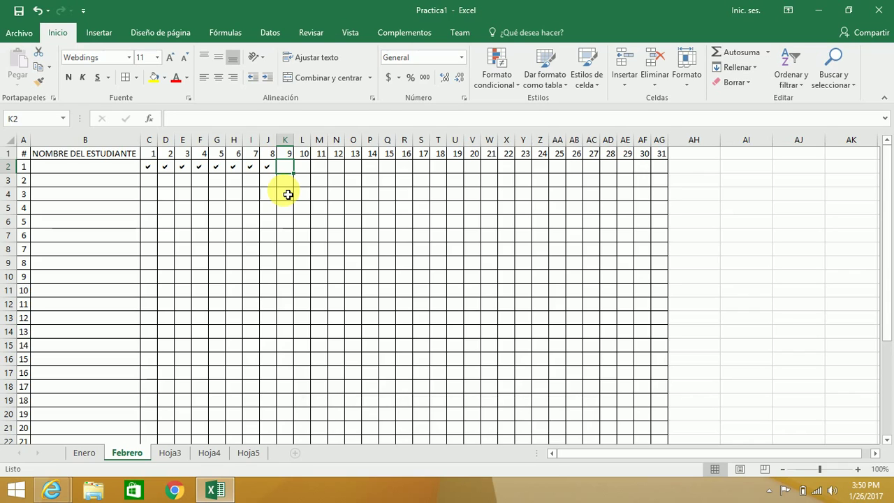
Enter 'r' absence crosses for student 1 in days 9–12 (K2:N2)
text(r)
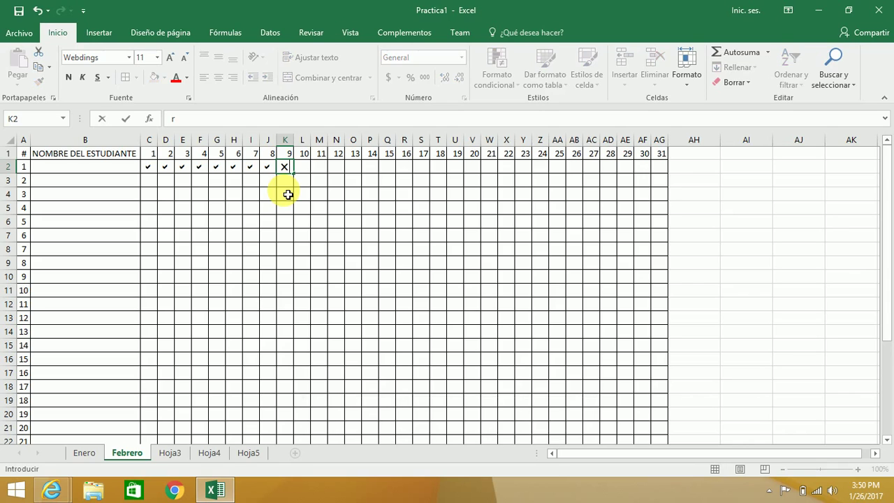
key(Tab)
text(r)
key(Tab)
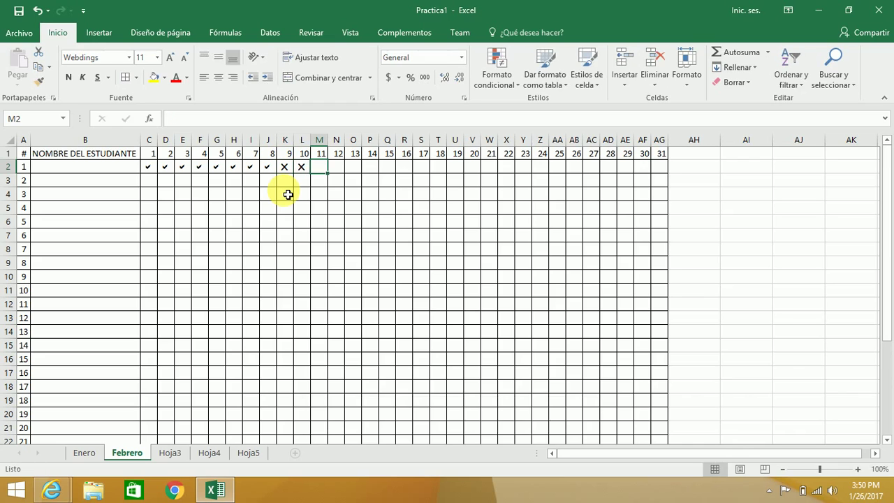
text(r)
key(Tab)
text(r)
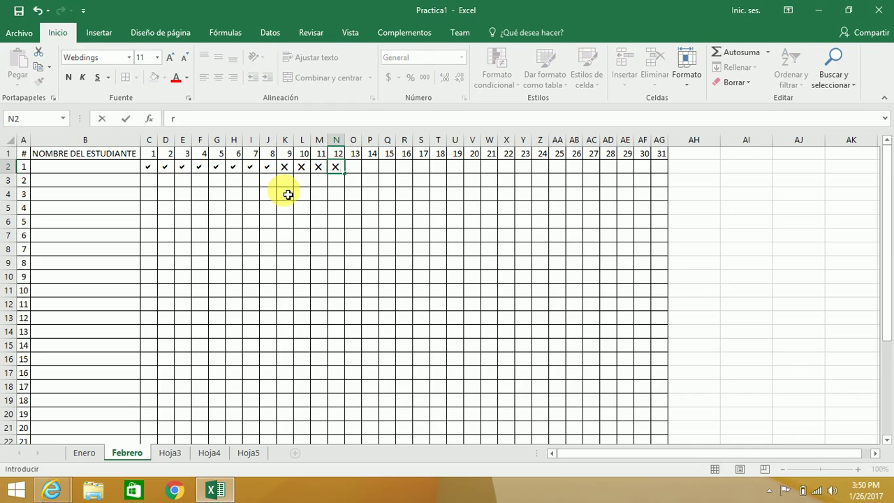
key(Tab)
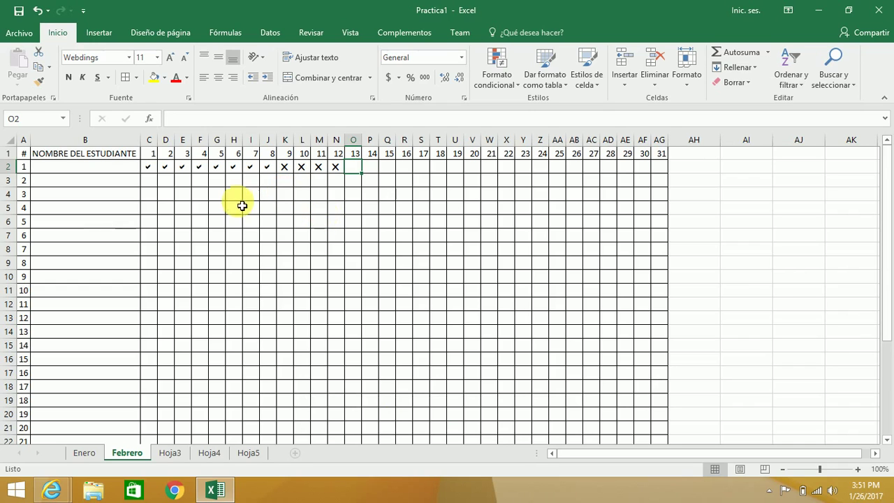
Mark student 2 with 'a' checks for days 1–8 and an 'r' cross on day 9 in K3
click(156, 182)
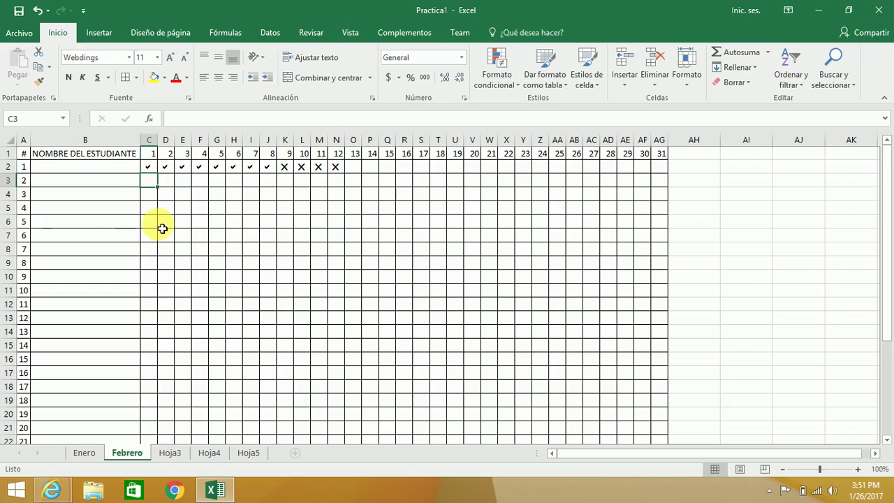
text(a)
key(Tab)
text(a)
key(Tab)
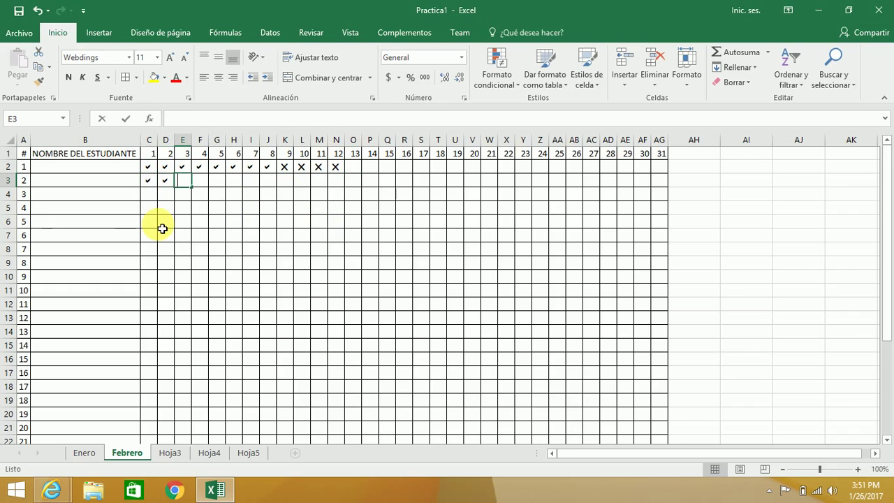
text(a)
key(Tab)
text(a	a	a)
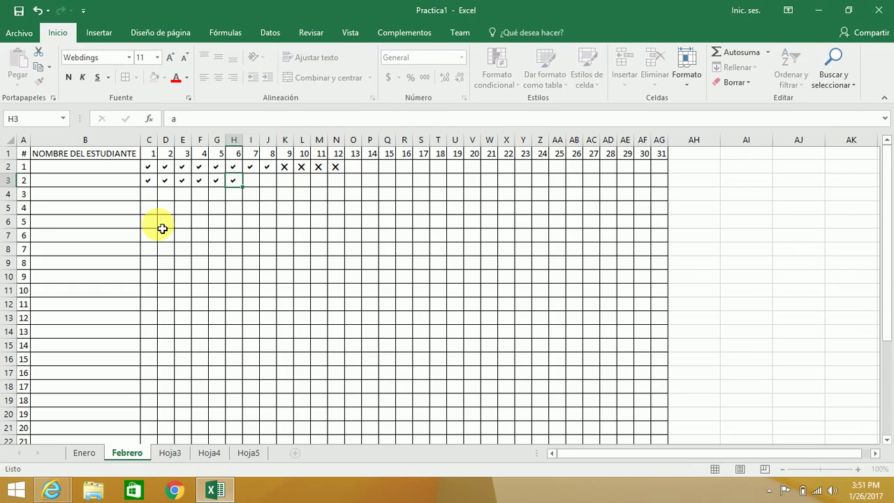
key(Tab)
text(a)
key(Tab)
text(a)
key(Tab)
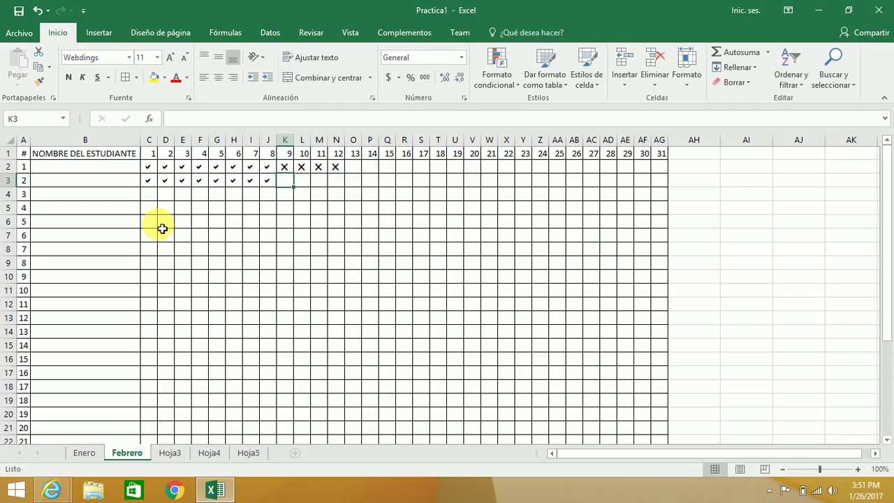
text(r)
key(Tab)
Fill 'a' check marks for student 2 across days 10–31 (L3:AG3)
text(a)
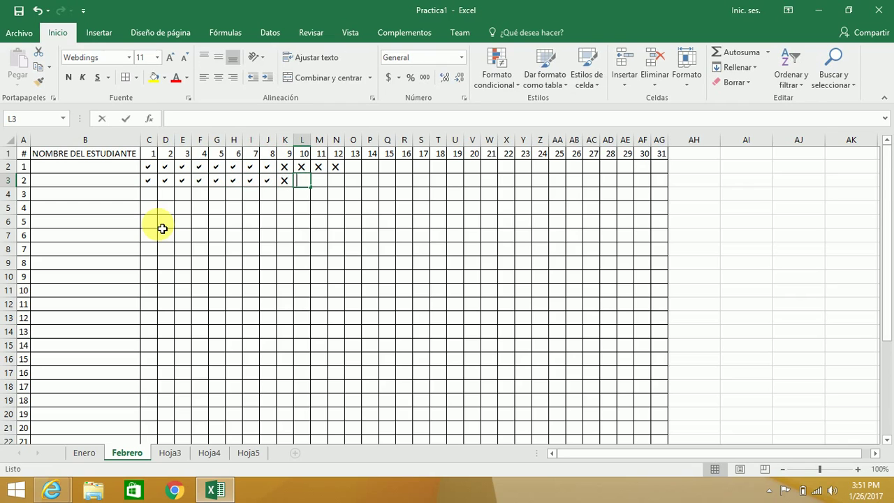
key(Tab)
text(a)
key(Tab)
text(a)
key(Tab)
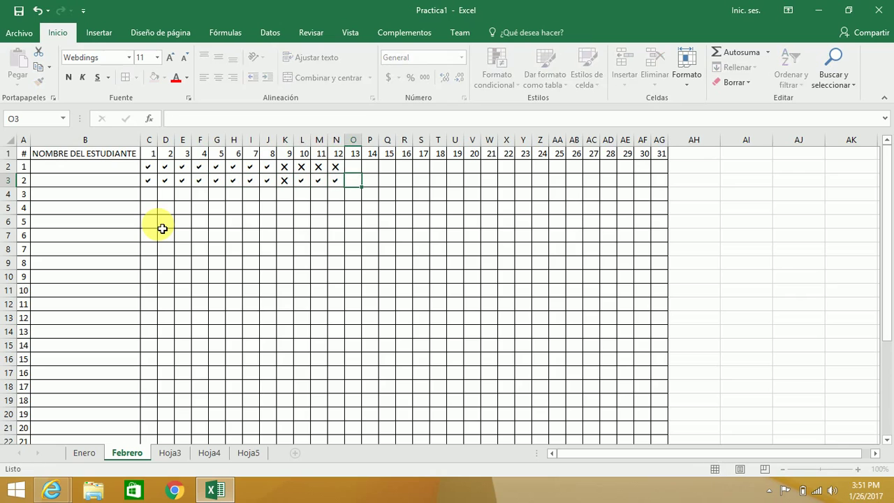
text(a)
key(Tab)
text(a)
key(Tab)
text(a)
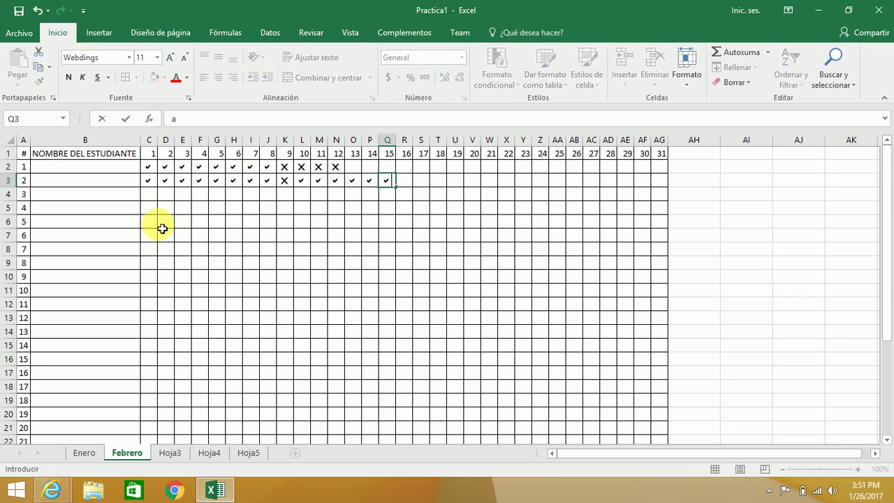
key(Tab)
text(a)
key(Tab)
text(a)
key(Tab)
text(a)
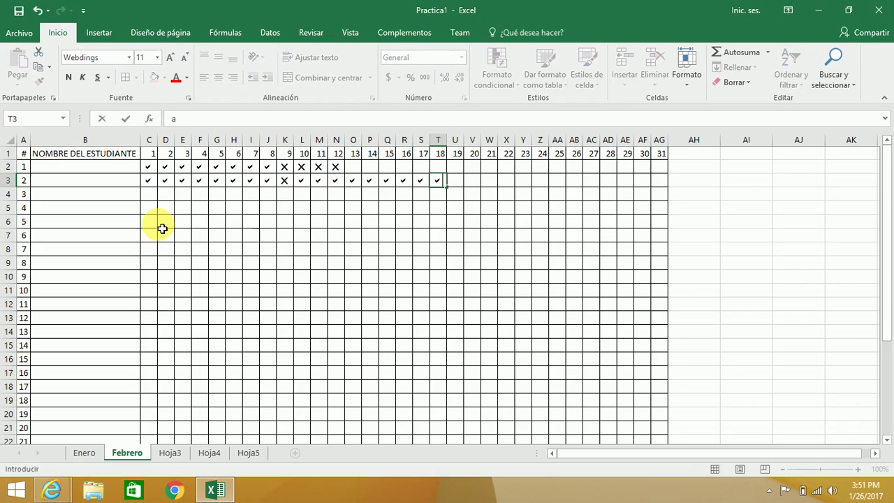
key(Tab)
text(a)
key(Tab)
text(a)
key(Tab)
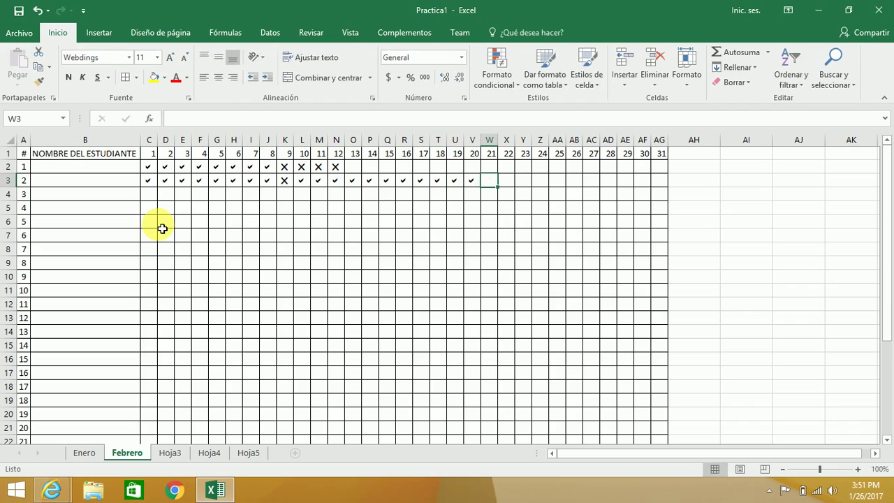
text(a)
key(Tab)
text(a)
key(Tab)
text(a)
key(Tab)
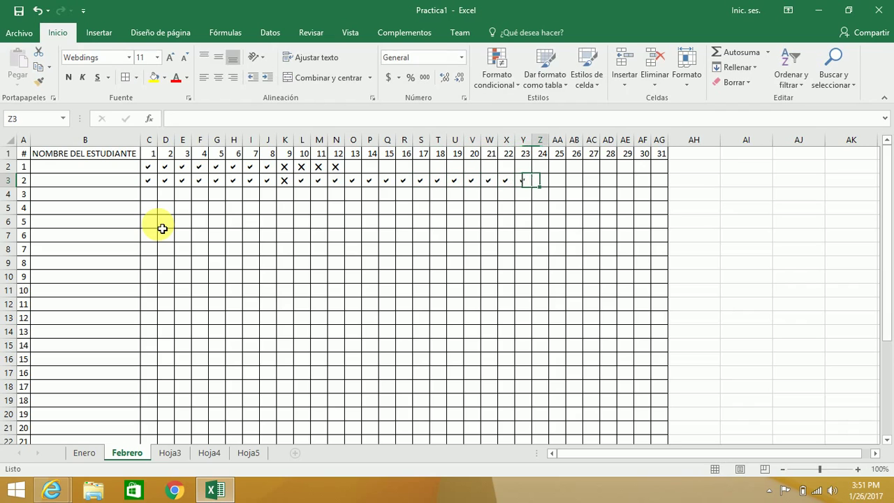
text(a)
key(Tab)
text(a)
key(Tab)
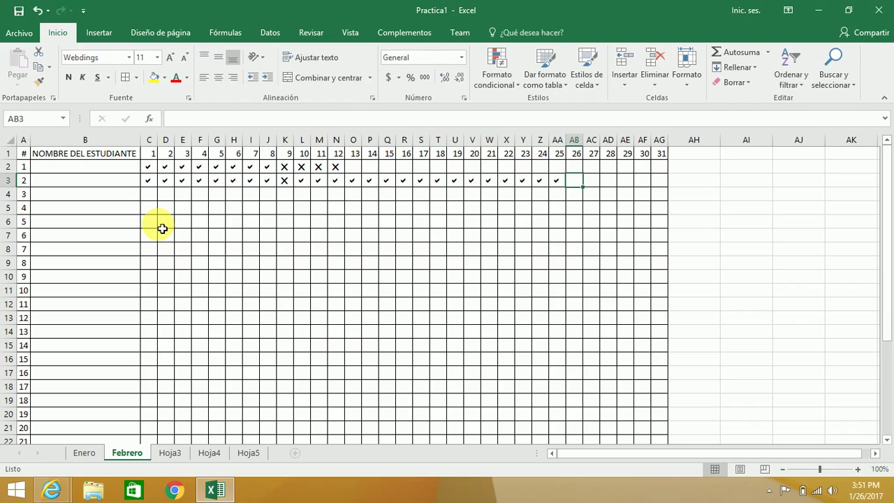
text(a)
key(Tab)
text(a)
key(Tab)
text(a)
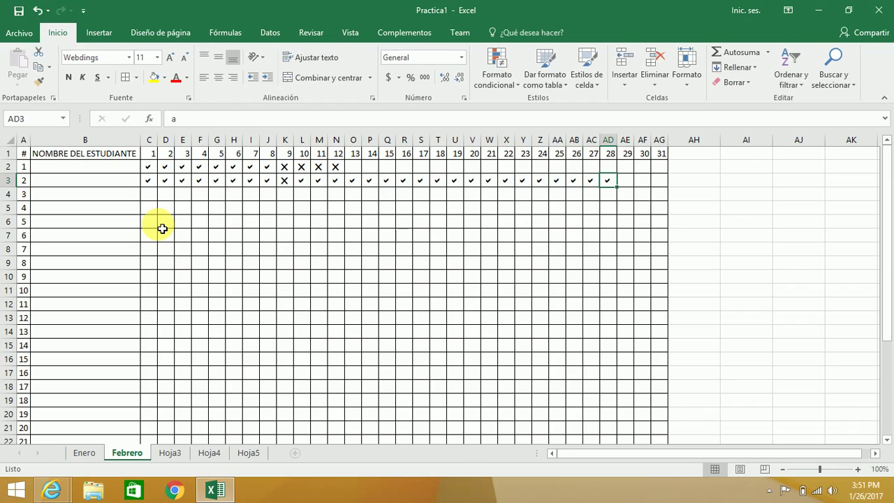
key(Tab)
text(a)
key(Tab)
text(a)
key(Tab)
text(a)
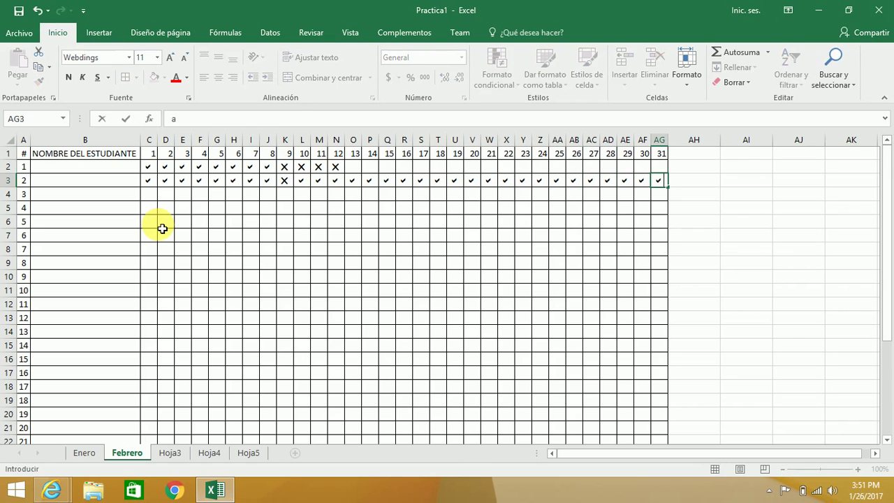
key(Tab)
key(Up)
key(Up)
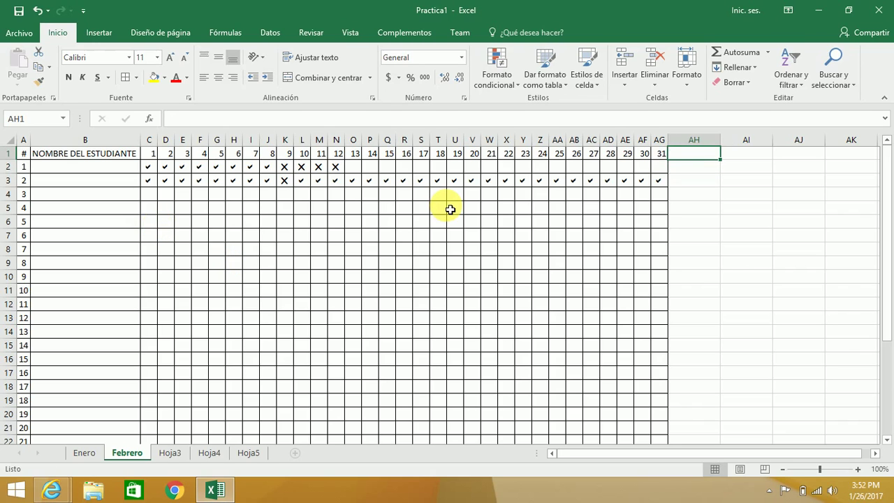
Enter the two-line header 'total asistencias' in AH1
text(total)
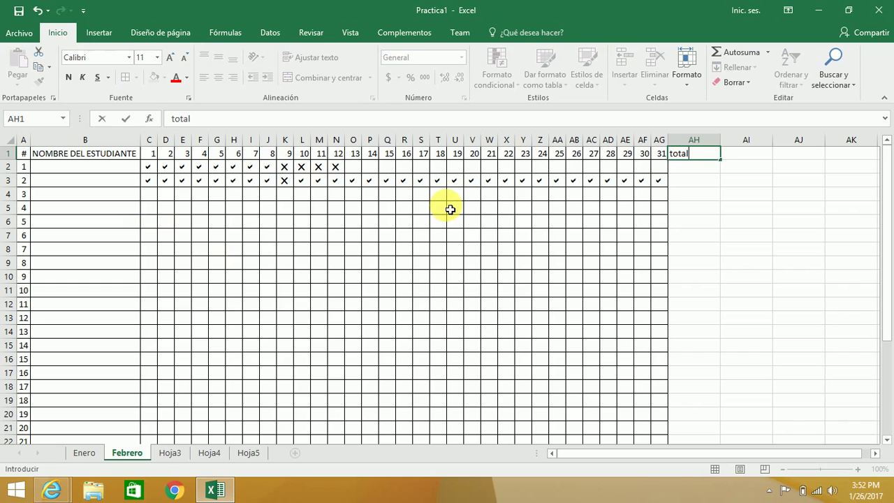
key(alt+Return)
text(asisten)
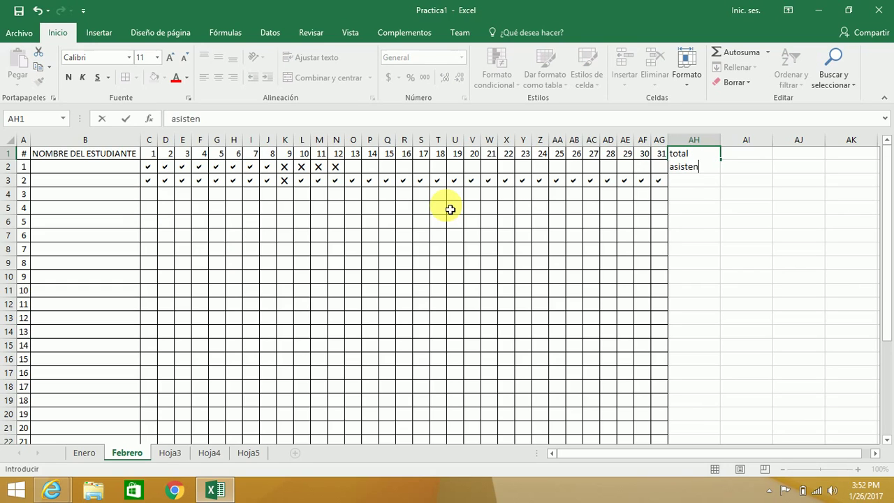
text(cias)
key(Return)
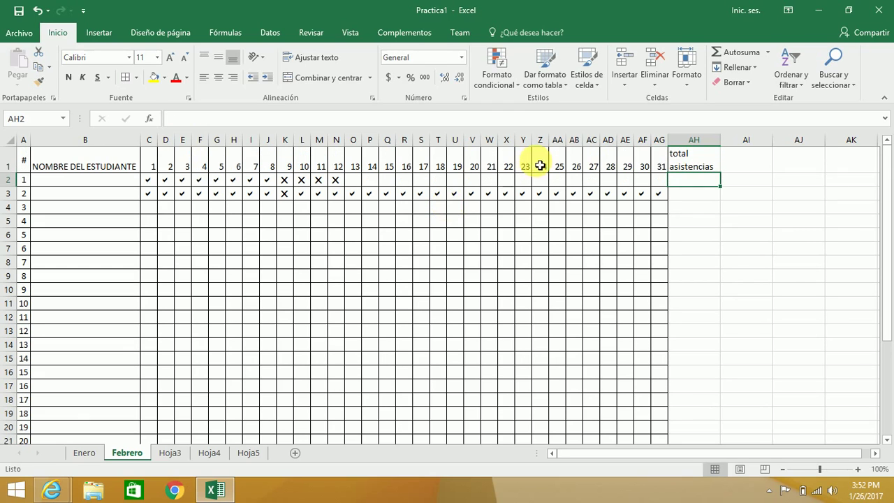
Enter the two-line header 'total faltas' in AI1
click(737, 166)
text(t)
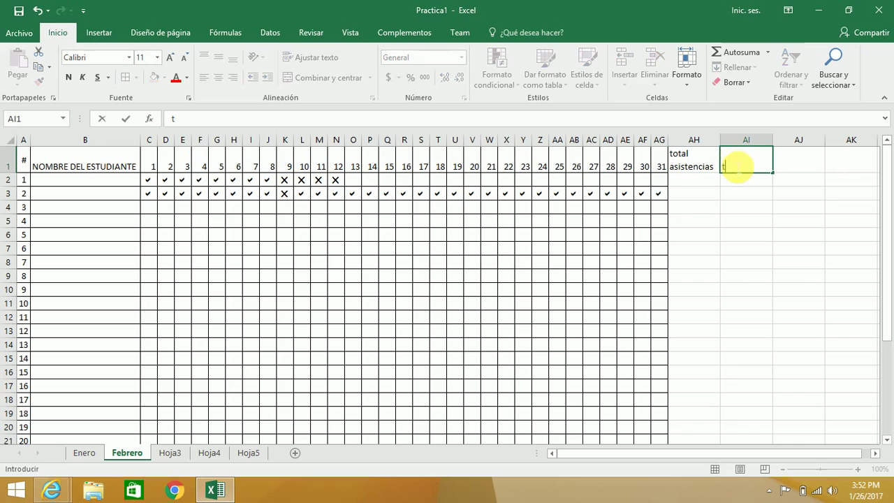
text(otal)
key(alt+Return)
text(faltas)
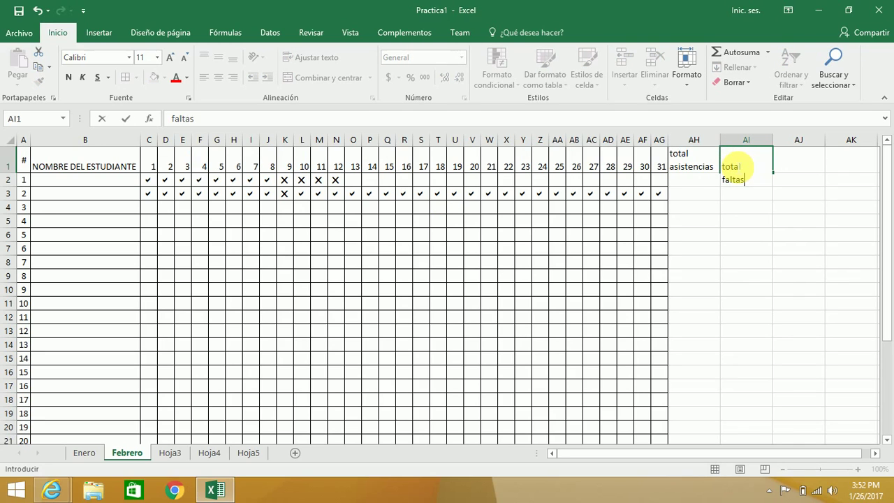
key(Return)
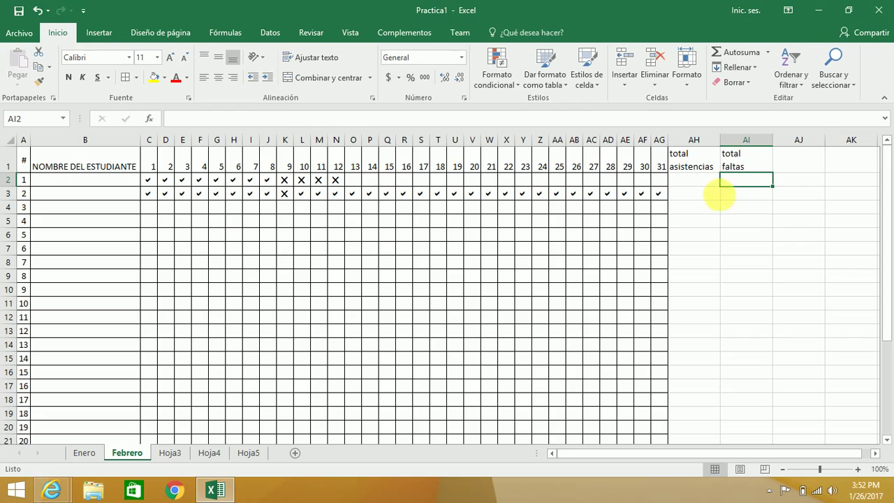
click(704, 185)
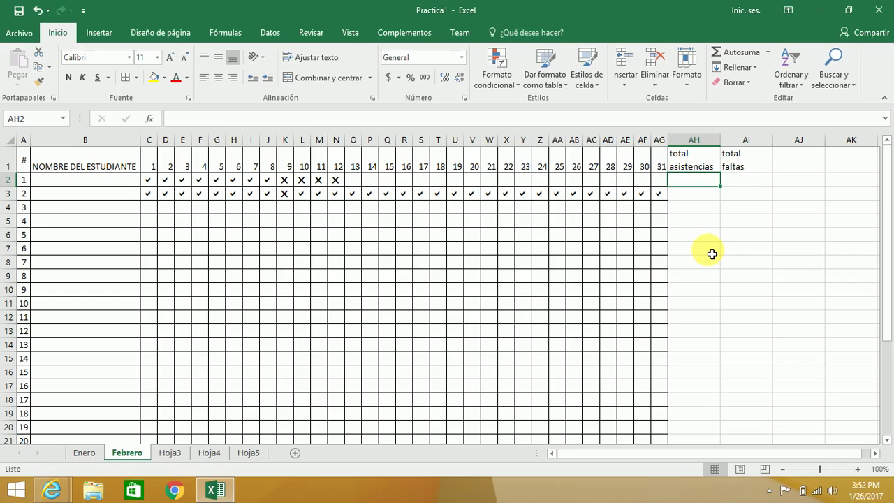
Enter a CONTAR.SI formula in AH2 counting a across C2:AG2, which returns 0
text(=)
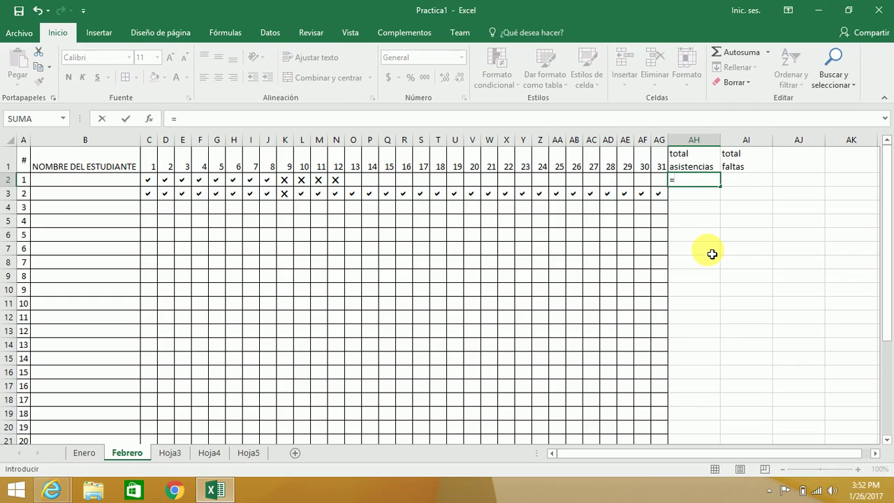
text(co)
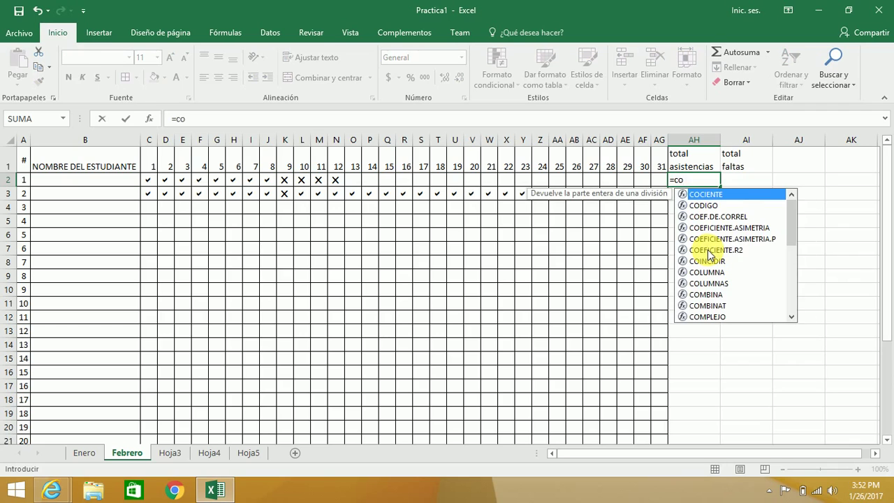
text(ntar)
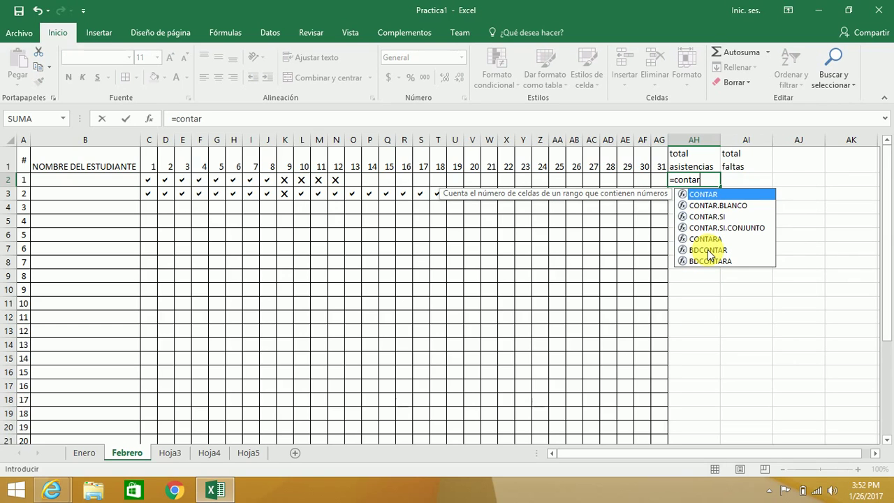
text(.)
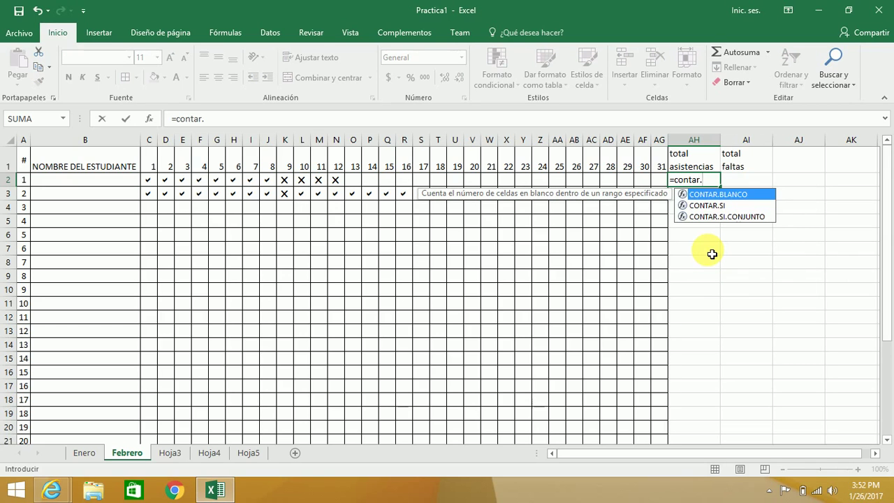
text(si)
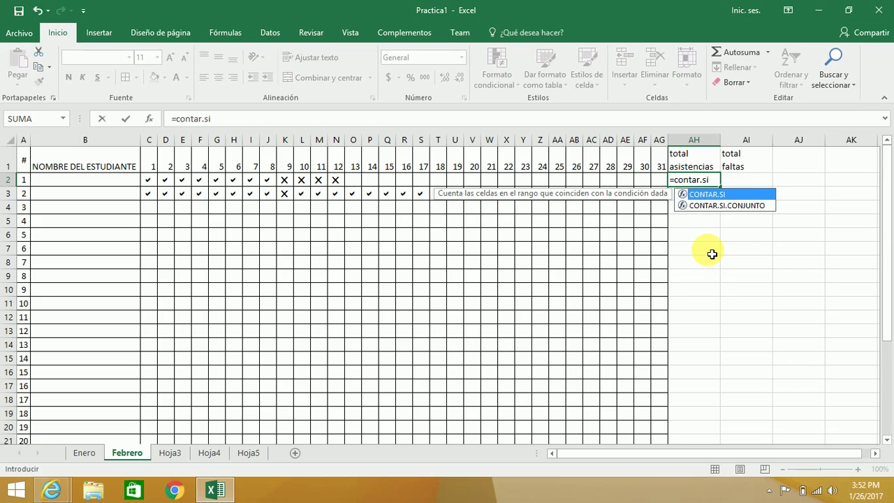
text(()
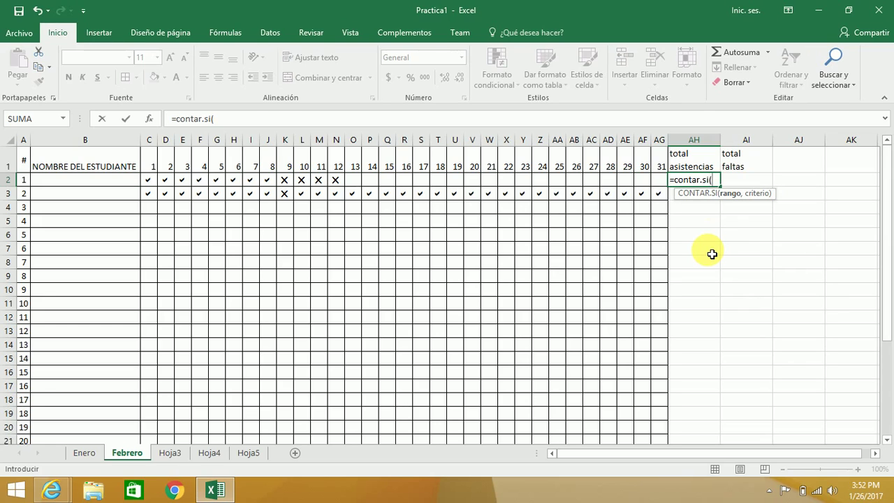
click(152, 185)
drag(152, 186, 659, 183)
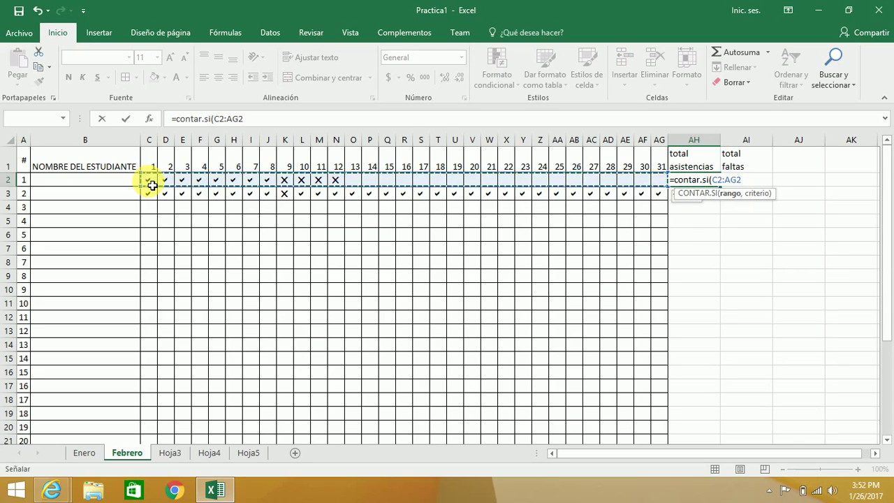
text(,)
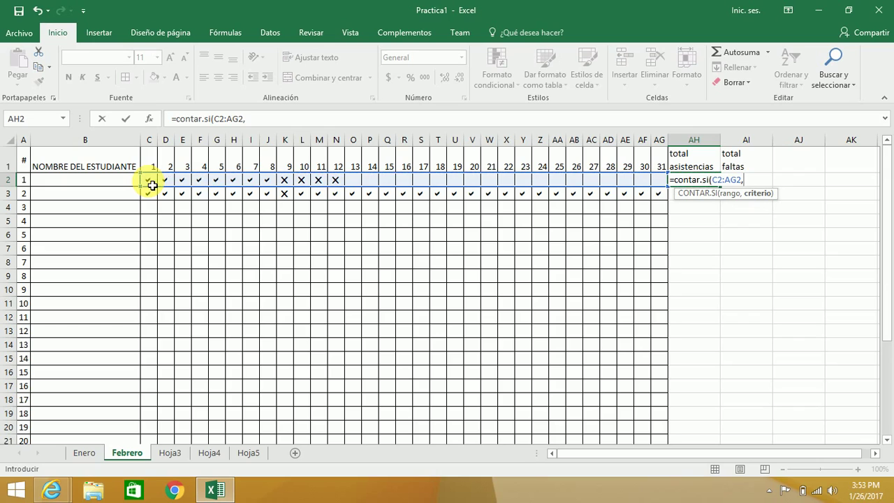
text(a)
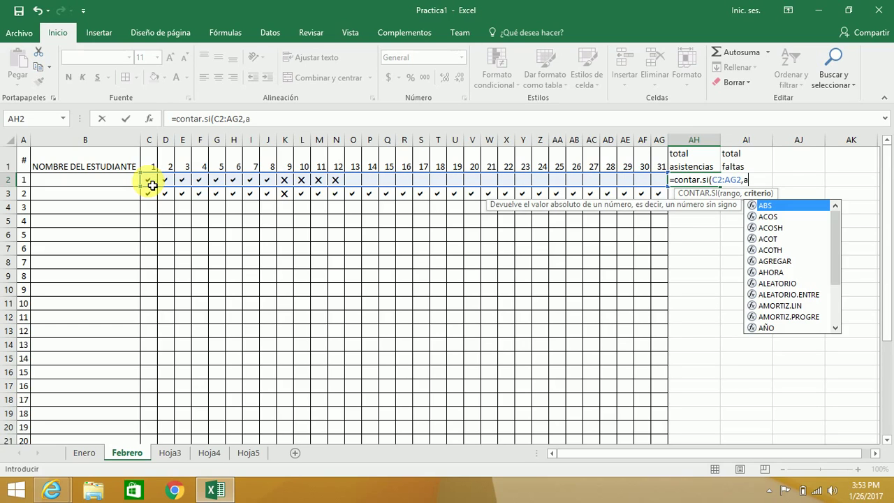
text()))
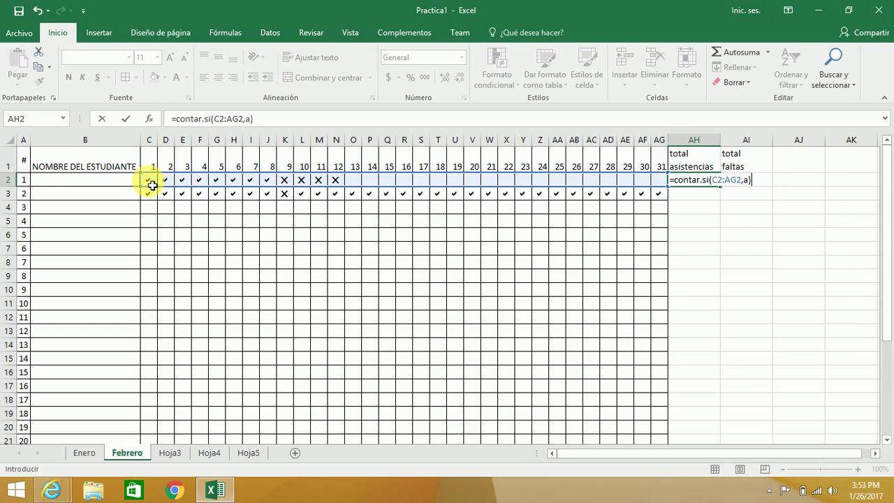
key(Return)
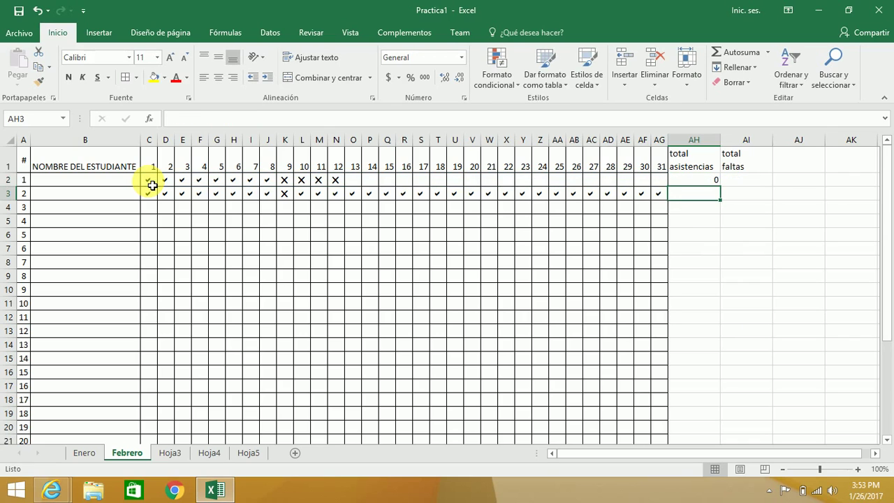
Correct the criterion to "a" in the formula bar so AH2 shows 8
click(708, 184)
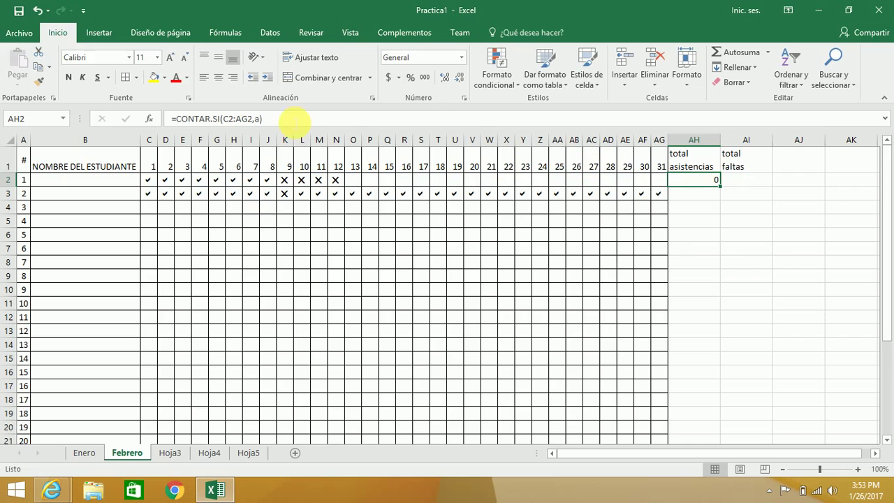
click(258, 119)
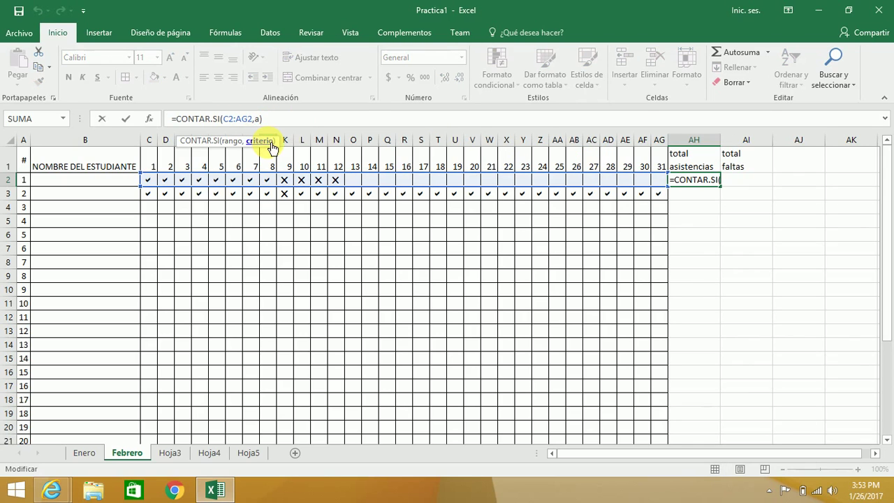
text("a)
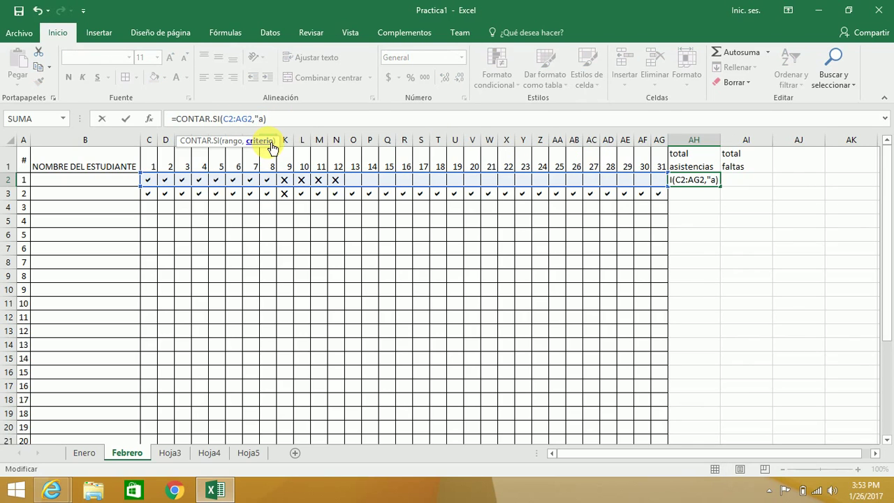
text(")
key(Return)
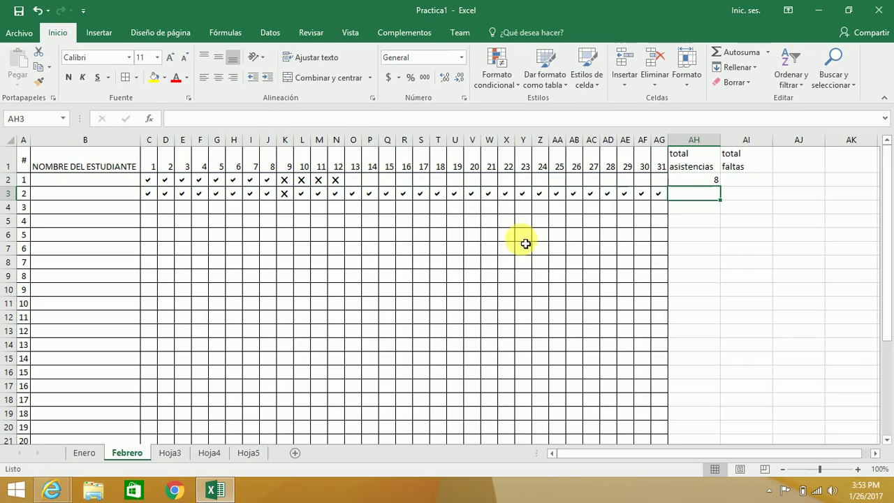
click(705, 181)
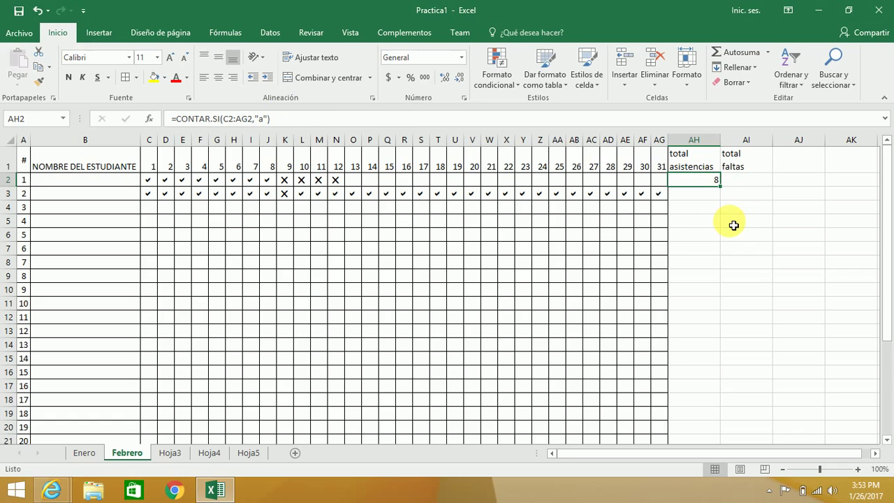
click(734, 181)
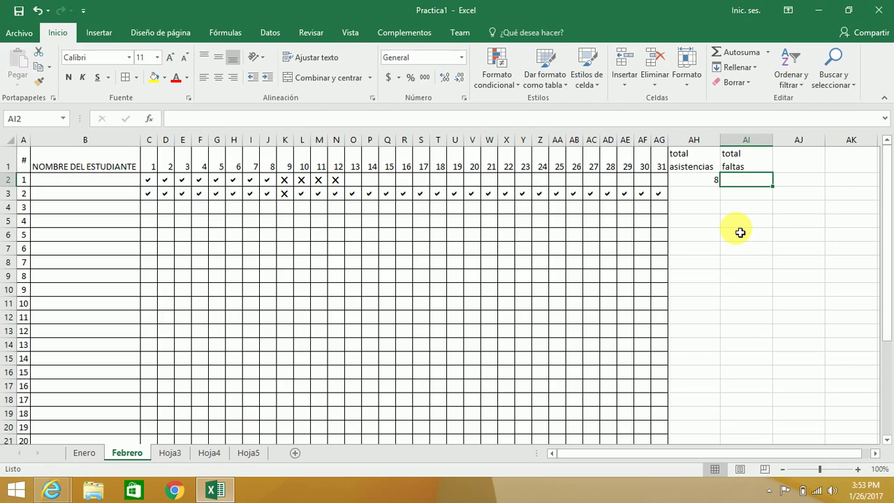
Enter =CONTAR.SI(C2:AG2,"r") in AI2 so student 1 shows 4 absences
text(=)
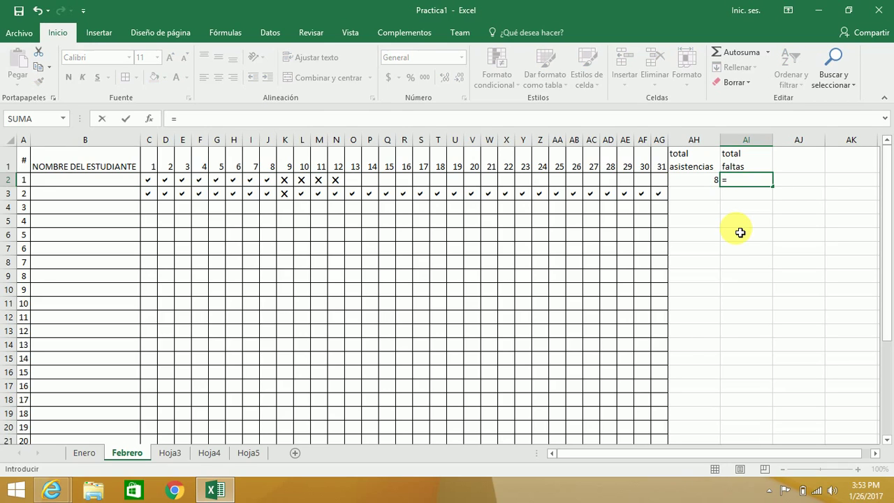
text(contar)
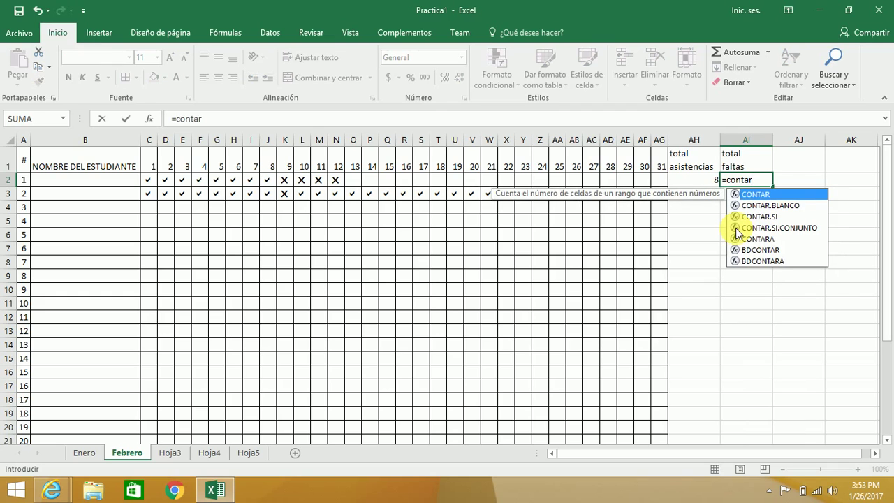
text(.si)
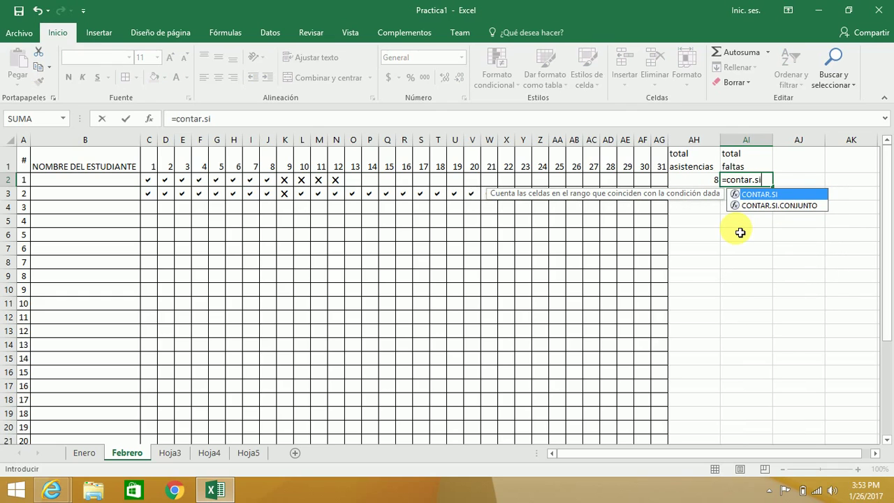
text(()
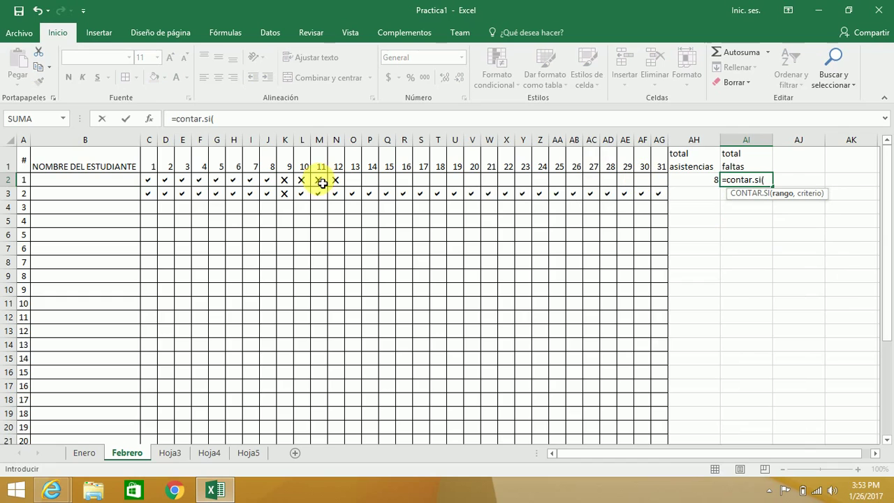
click(152, 183)
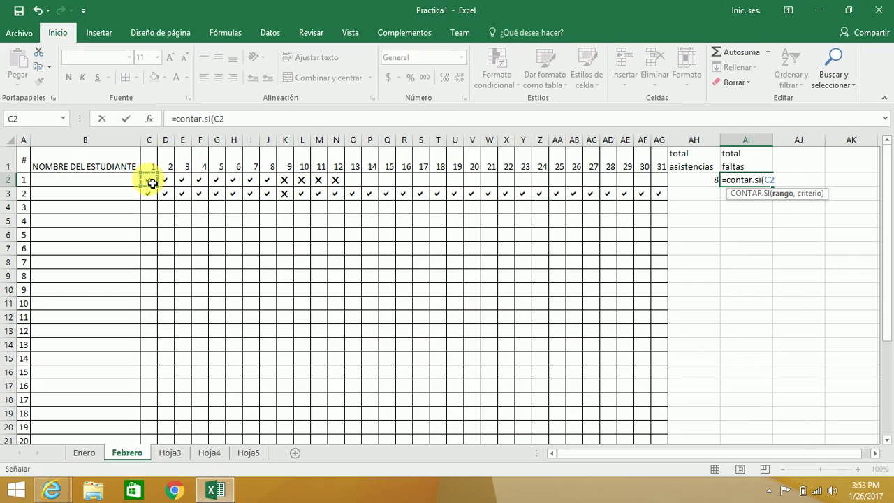
key(shift+Right)
key(shift+Right)
key(shift+Right)
key(shift+Right)
key(shift+Right)
key(shift+Right)
key(shift+Right)
key(shift+Right)
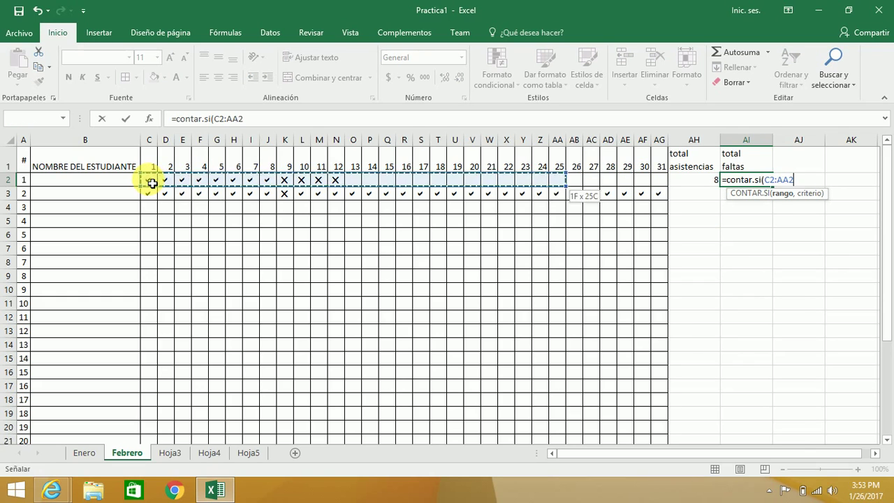
key(shift+Right)
key(shift+Right)
key(shift+Right)
key(shift+Right)
key(shift+Right)
key(shift+Right)
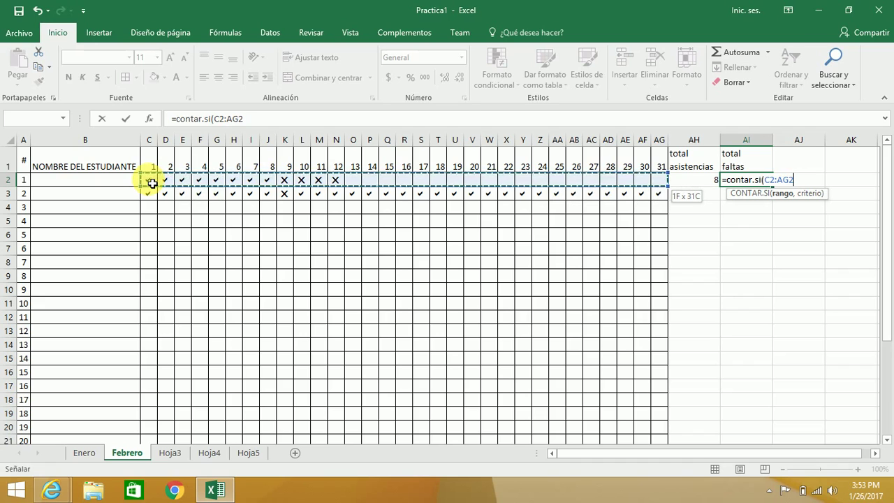
text(,)
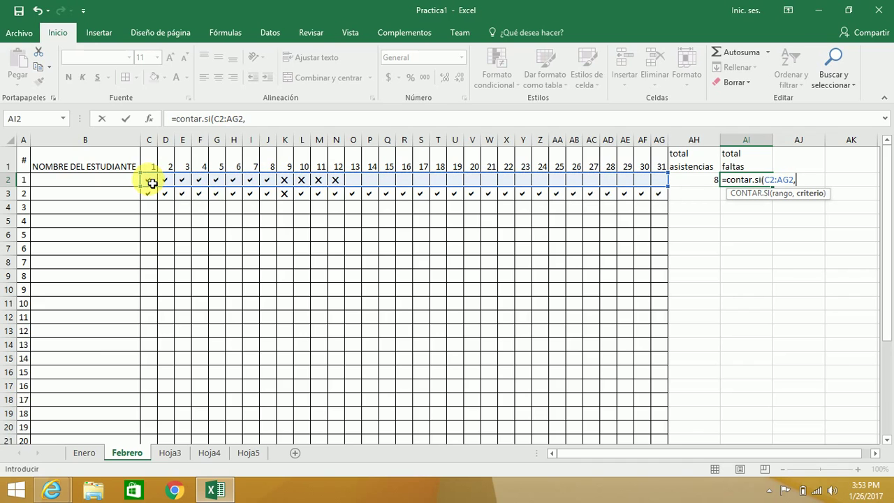
text(")
text(r)
text())
key(Return)
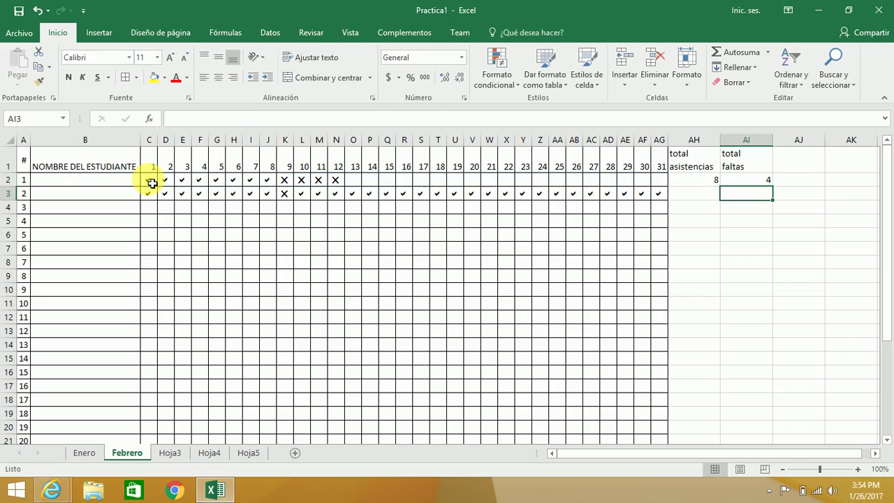
click(700, 184)
click(761, 180)
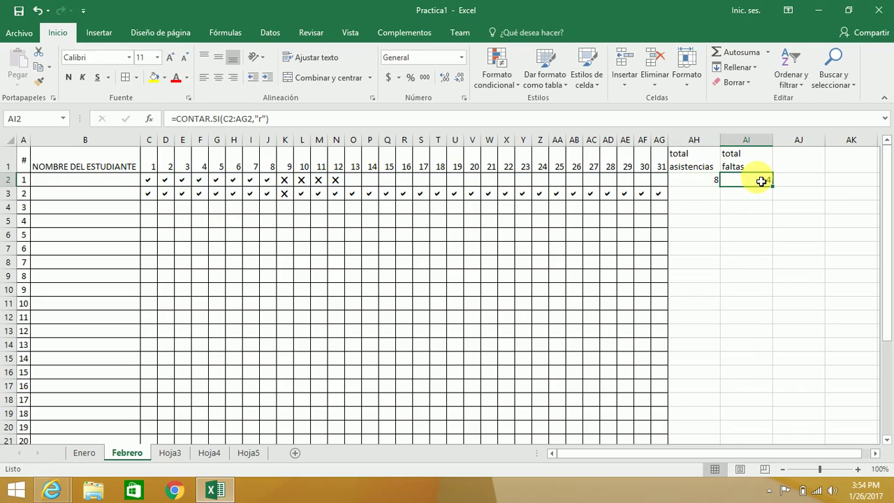
click(701, 180)
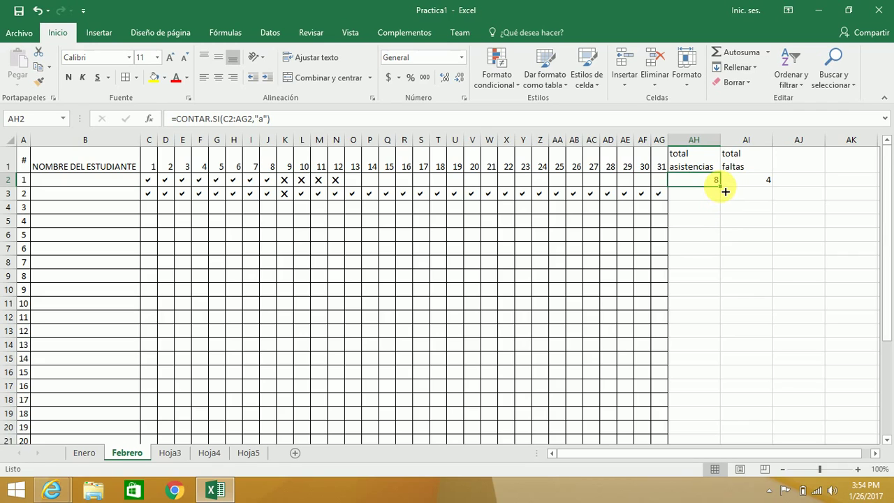
Fill the AH2 attendance formula down to row 31
mouse_move(725, 191)
mouse_down()
mouse_move(714, 475)
mouse_move(707, 421)
mouse_up()
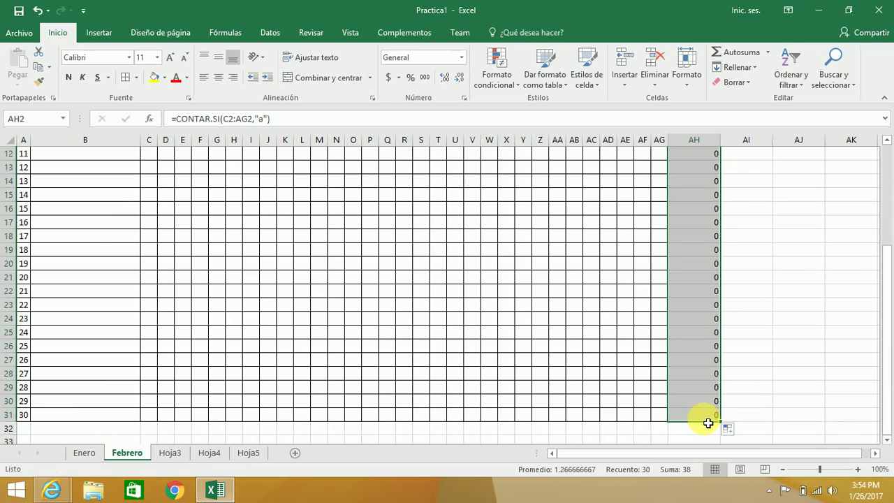
click(769, 375)
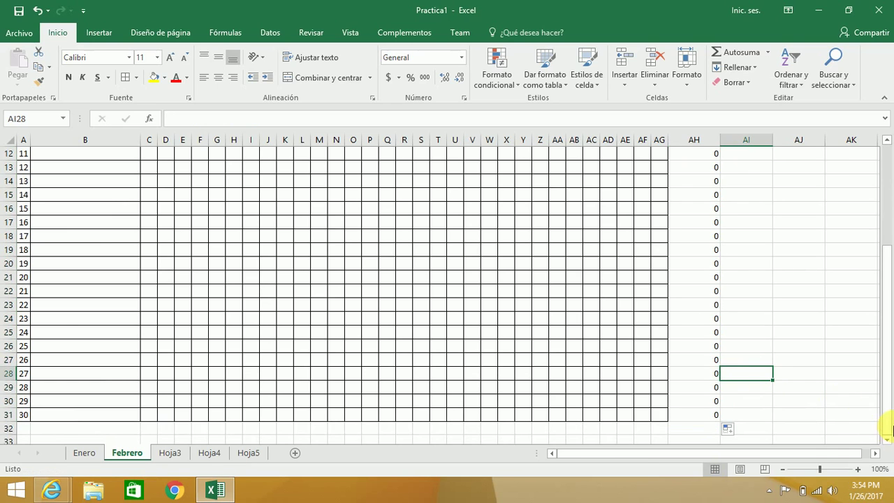
drag(888, 413, 883, 284)
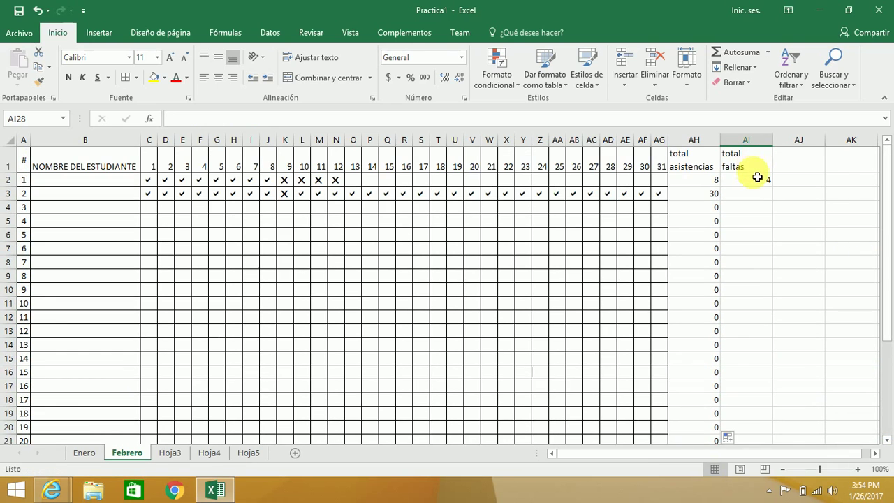
Fill the AI2 absence formula down to row 31
click(758, 179)
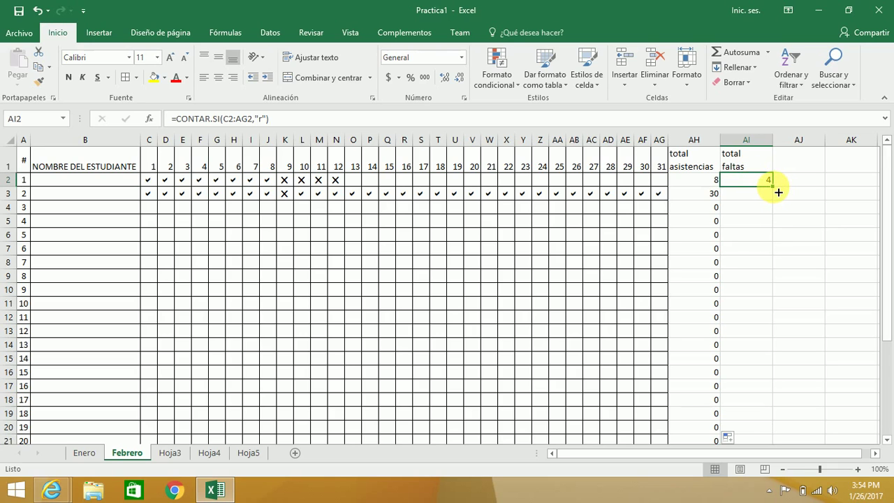
drag(773, 185, 772, 466)
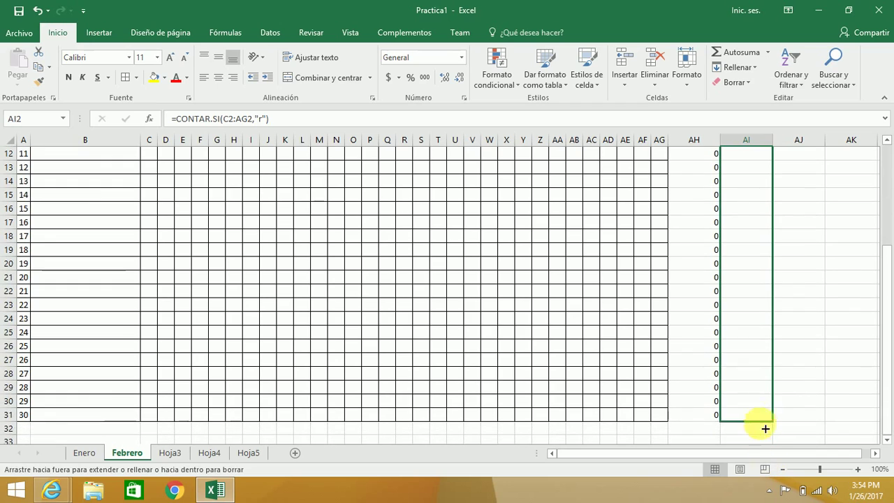
drag(772, 465, 764, 426)
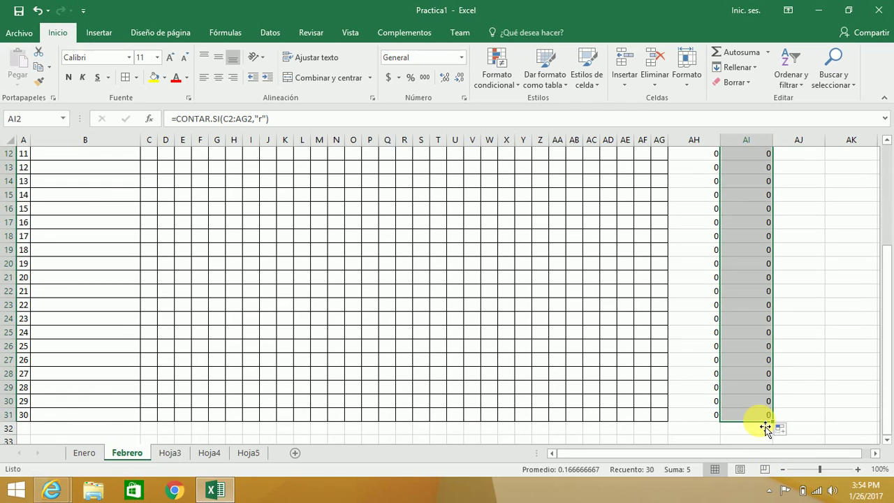
drag(884, 410, 884, 213)
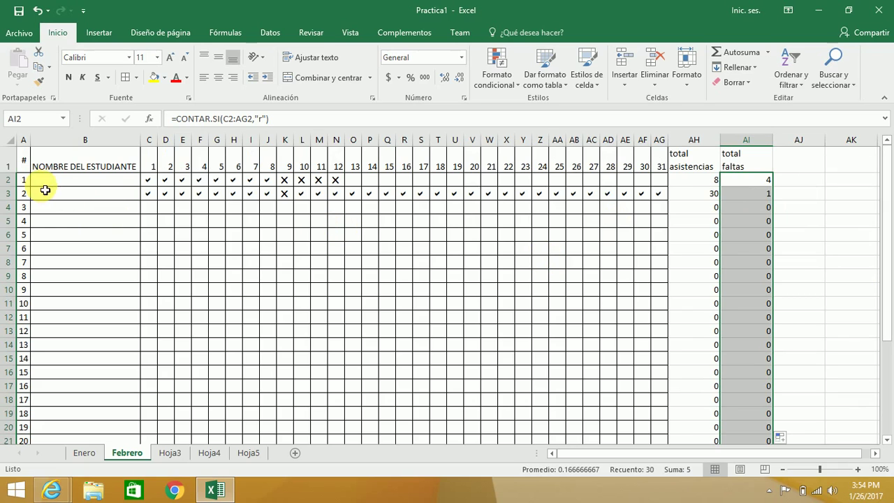
Insert a blank row above the attendance grid's header row
click(12, 166)
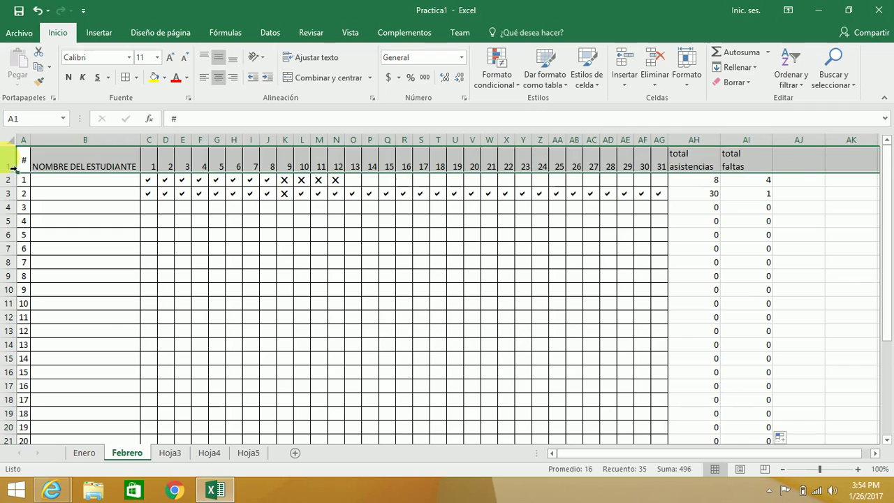
right_click(4, 159)
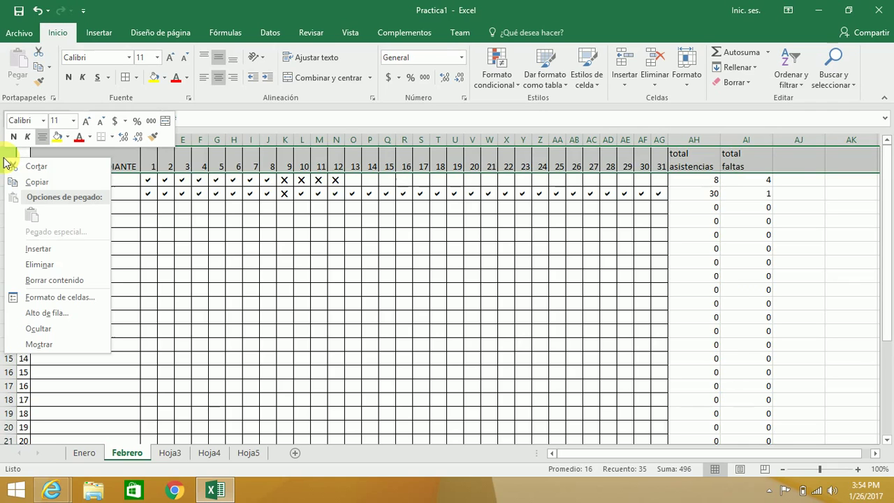
click(49, 252)
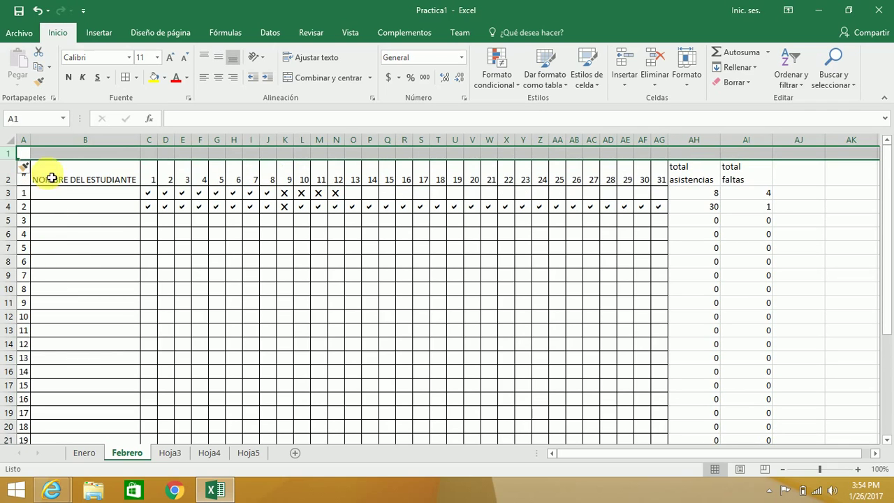
click(252, 247)
Select row 1 from A1 across to the last totals column
click(28, 155)
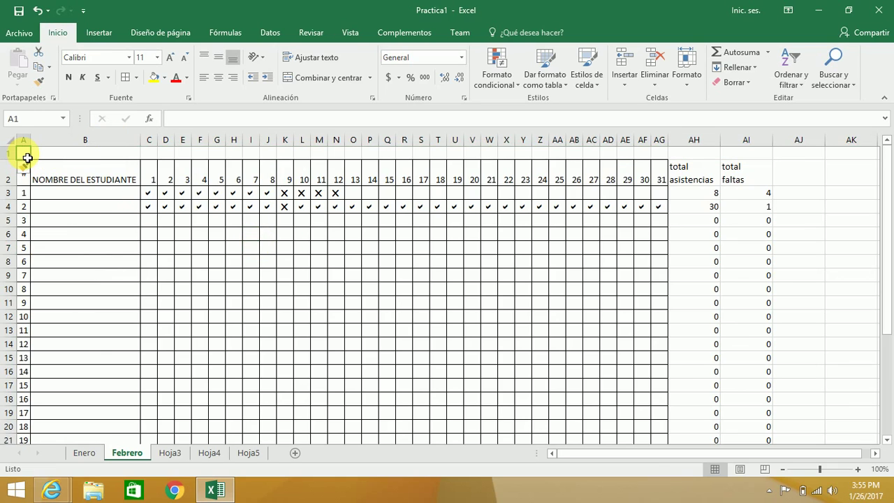
drag(27, 157, 234, 152)
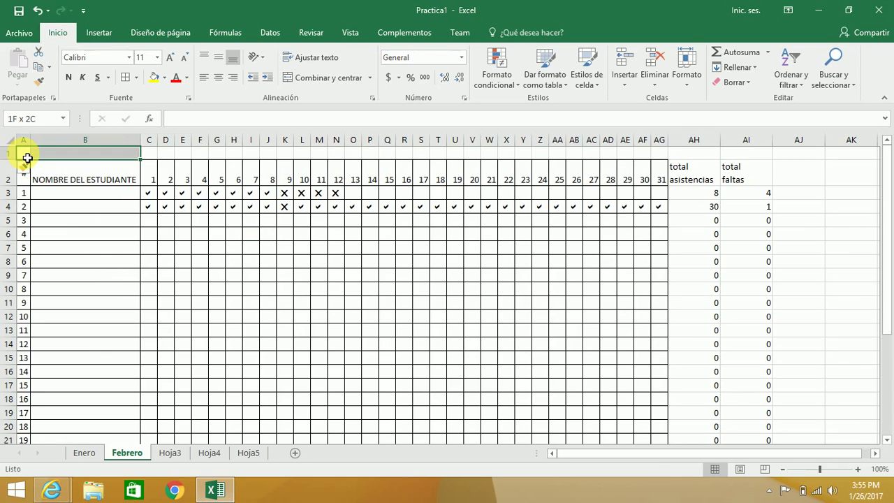
key(shift+Right)
key(shift+Right)
key(shift+Right)
key(shift+Right)
key(shift+Right)
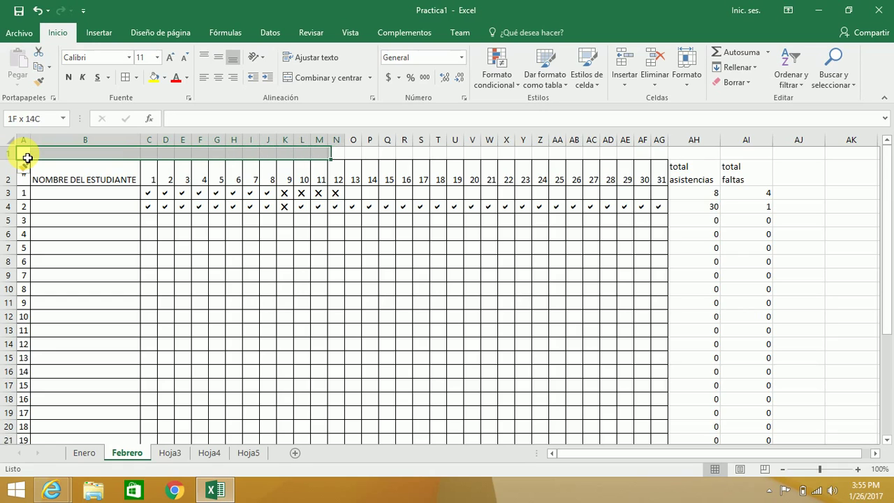
key(shift+Right)
key(shift+Right)
key(shift+Right)
key(shift+Right)
key(shift+Right)
key(shift+Right)
key(shift+Right)
key(shift+Right)
key(shift+Right)
key(shift+Right)
key(shift+Right)
key(shift+Right)
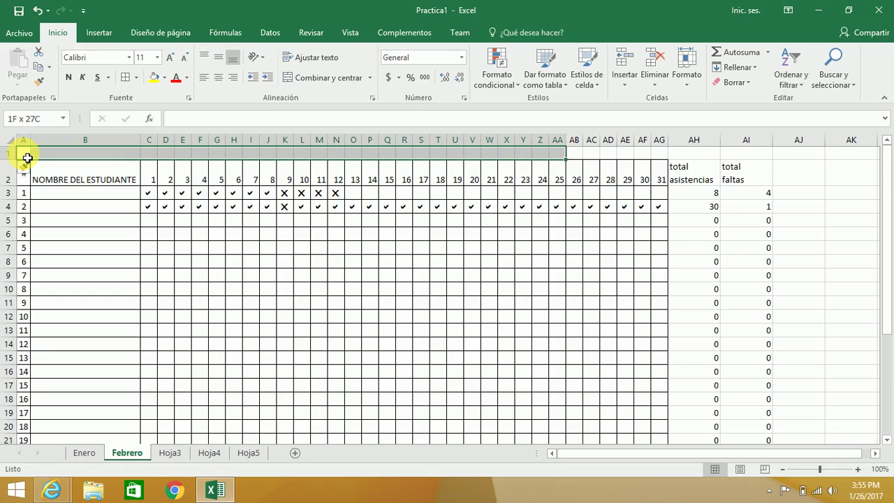
key(shift+Right)
key(shift+Right)
key(shift+Right)
key(shift+Right)
key(shift+Right)
key(shift+Right)
key(shift+Right)
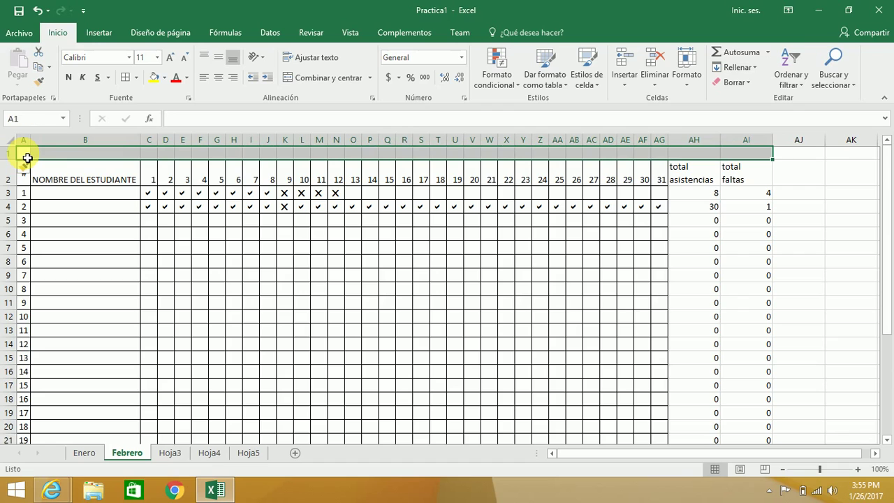
Merge and centre A1:AI1 into one title cell reading MES, then save the workbook
click(311, 78)
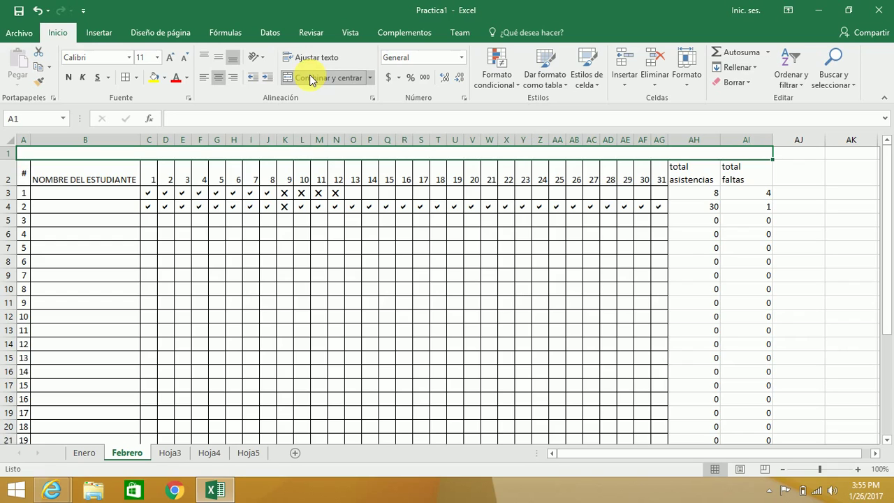
text(MES)
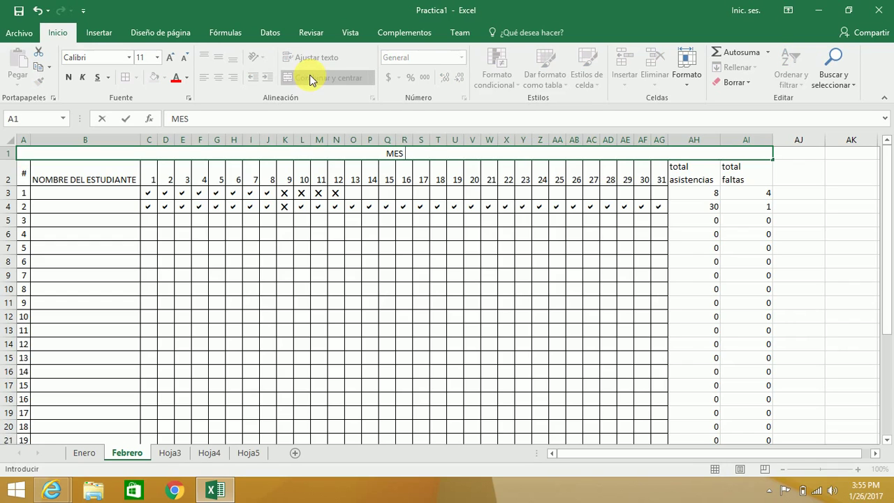
key(ctrl+Return)
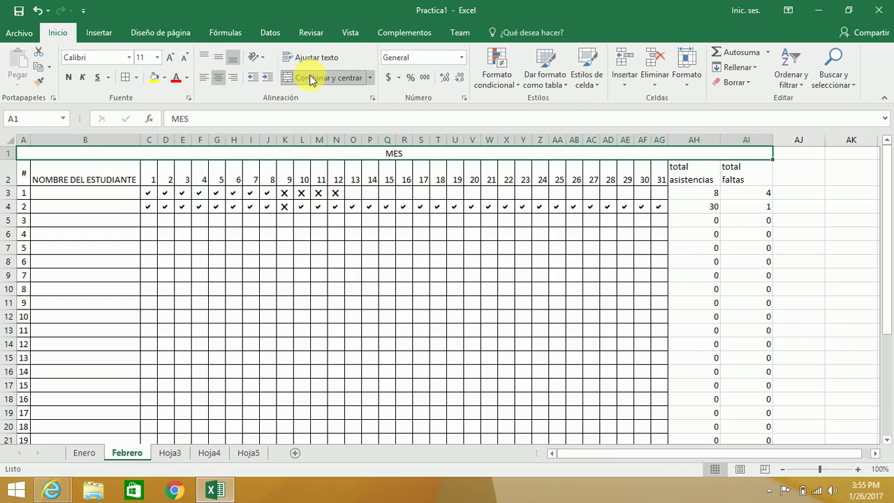
click(456, 167)
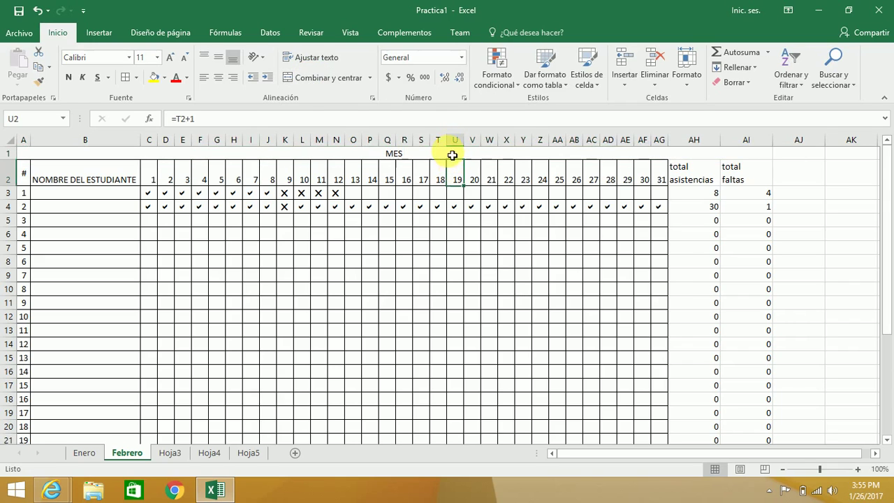
click(450, 155)
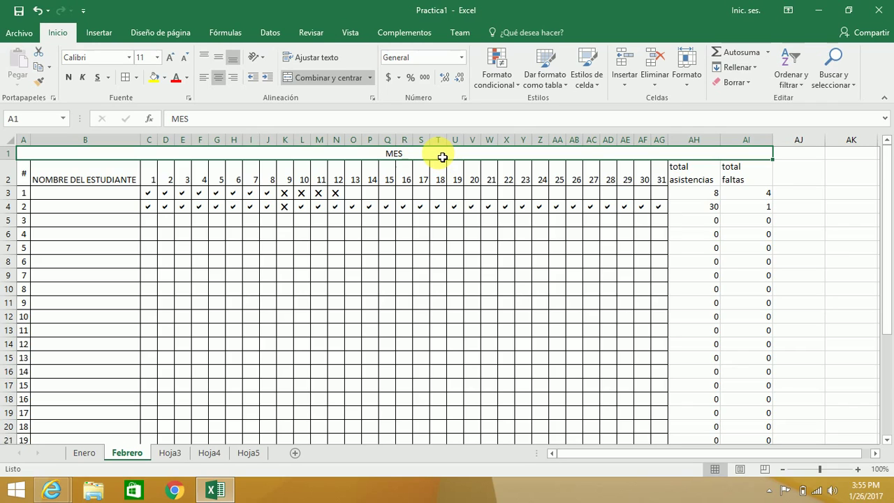
click(21, 17)
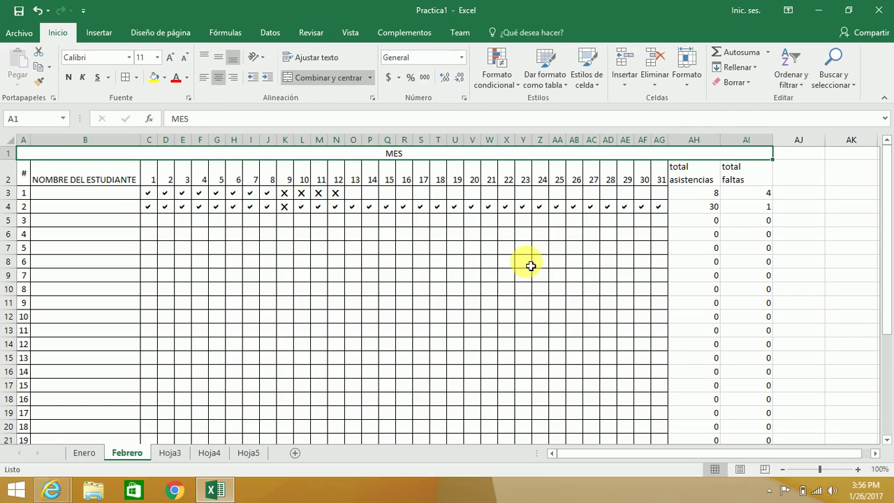
click(711, 194)
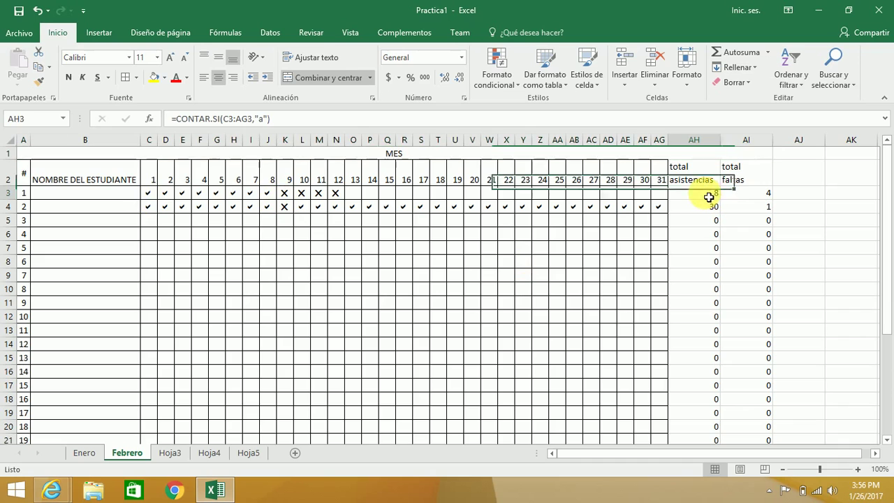
click(408, 120)
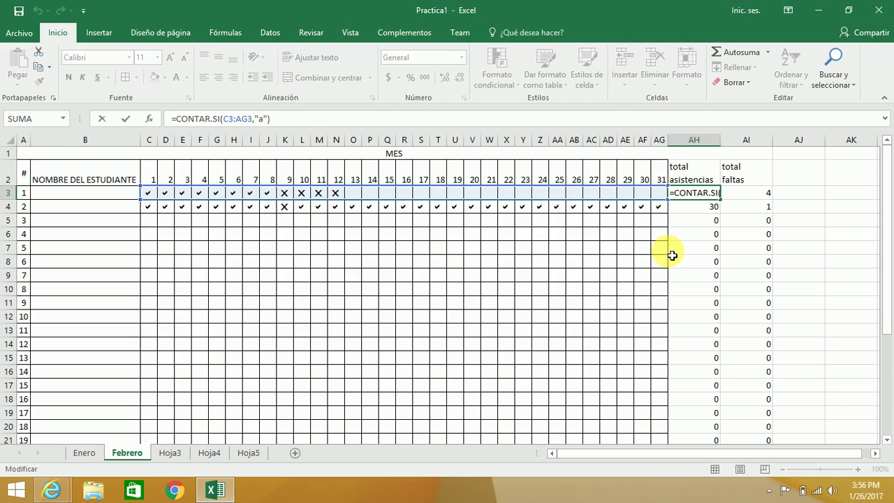
click(693, 206)
click(694, 224)
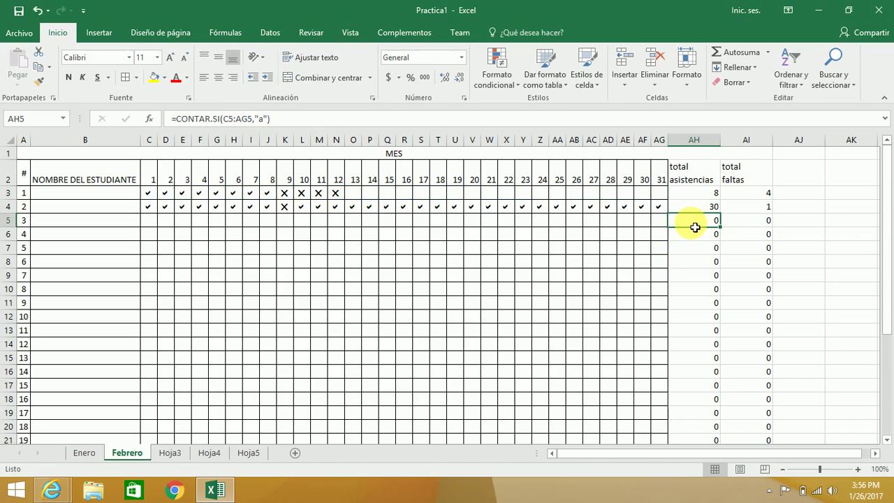